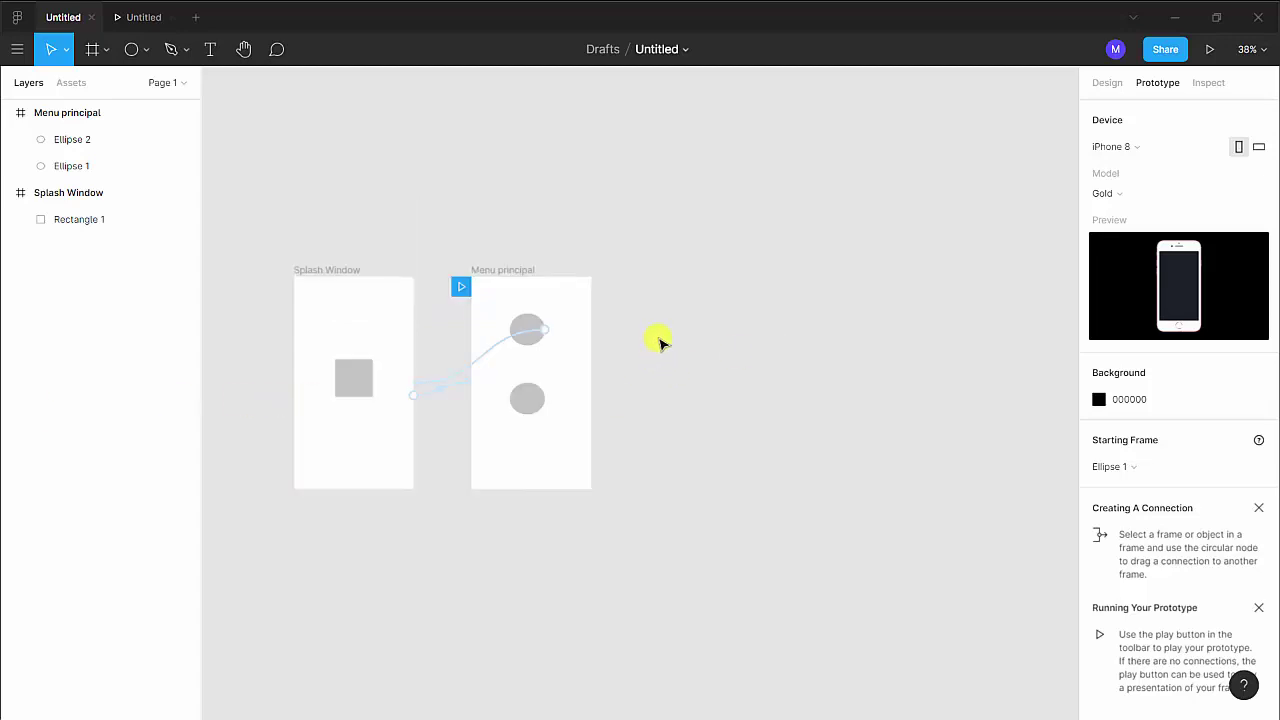
Scroll to the frames and select the Frame tool to show the device size presets
scroll(660, 343, up, 3)
scroll(639, 354, up, 1)
scroll(560, 310, right, 2)
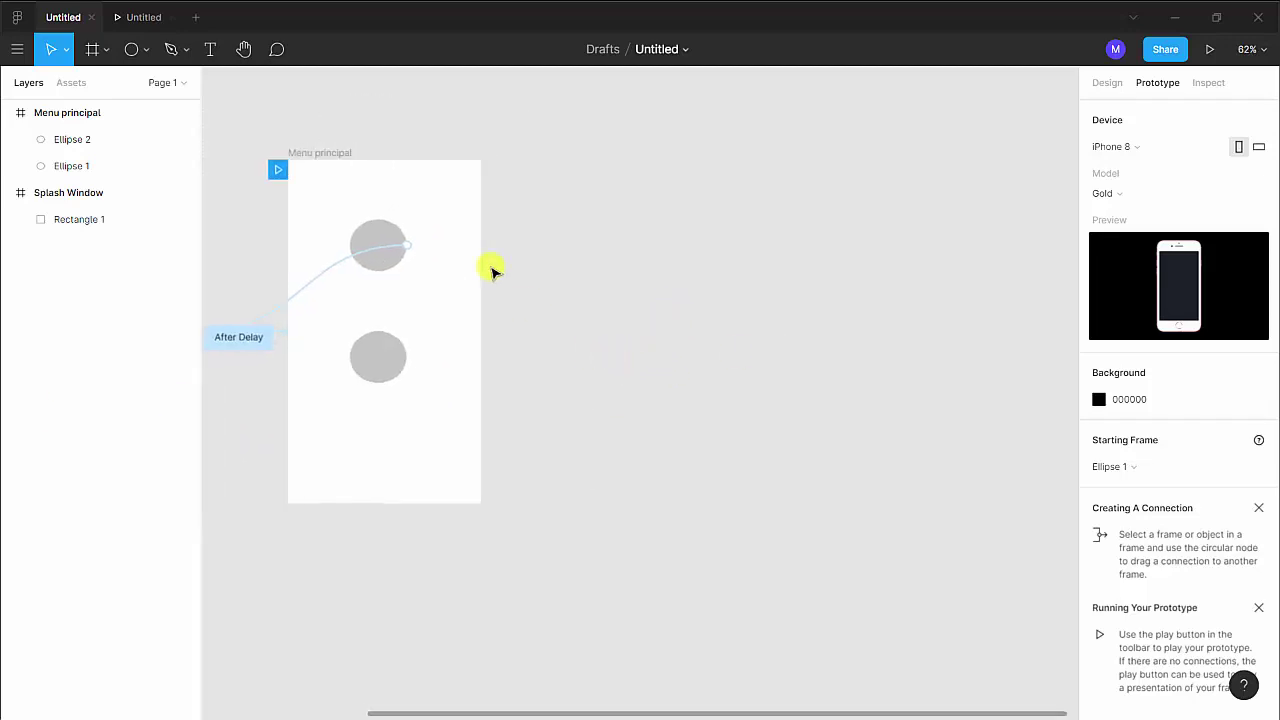
click(90, 49)
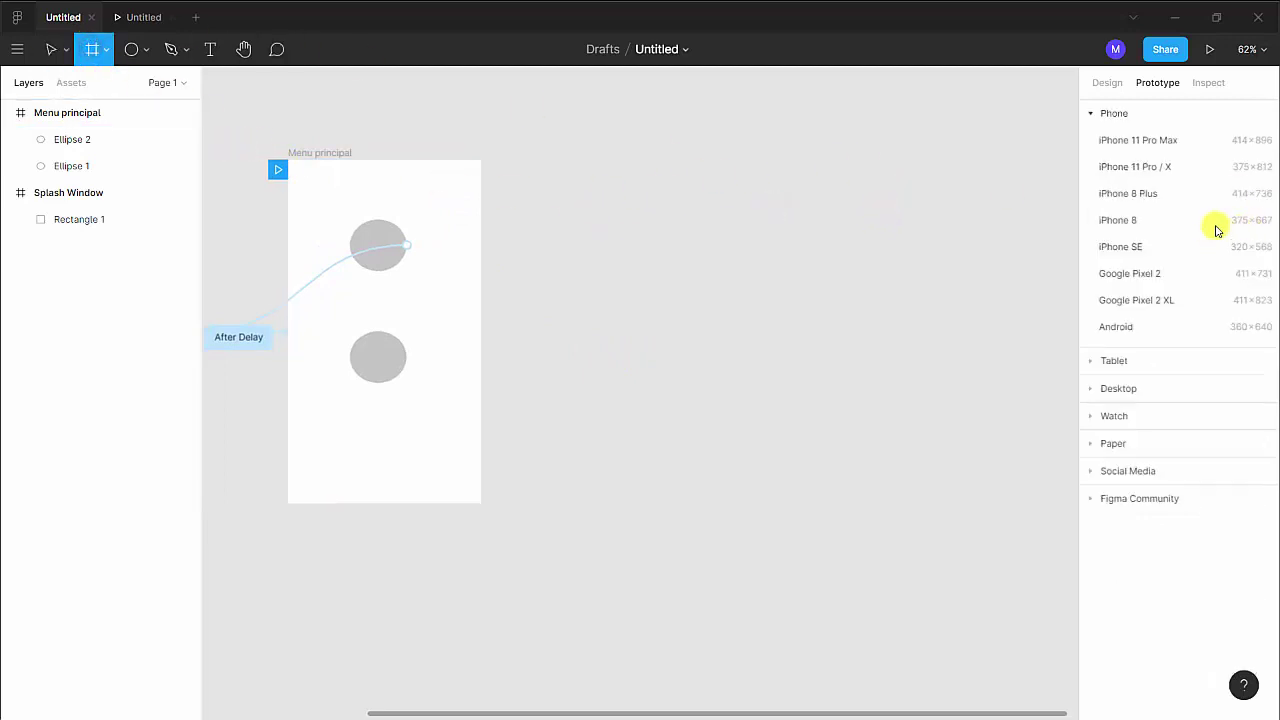
Add an iPhone 8 frame beside Menu principal and draw a grey circle near its top
click(1125, 220)
mouse_move(609, 323)
mouse_down()
mouse_move(646, 240)
mouse_move(634, 271)
mouse_move(627, 260)
mouse_up()
key(o)
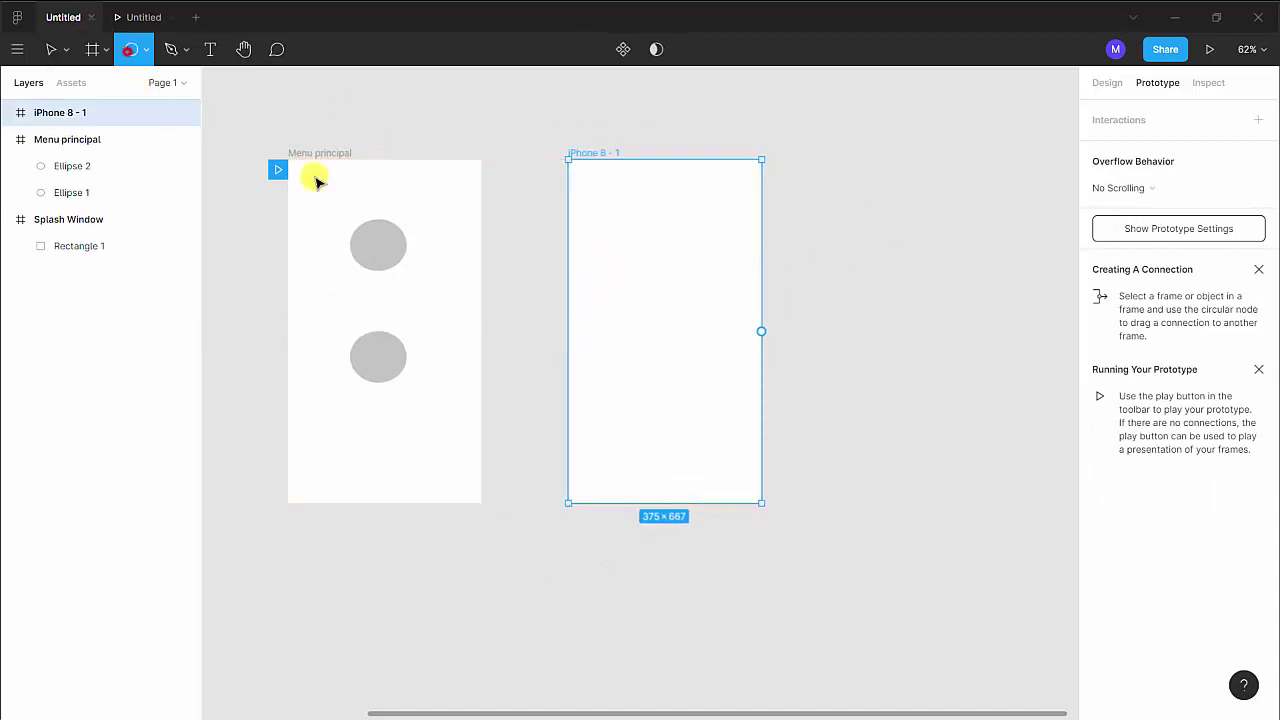
mouse_move(634, 212)
mouse_down()
mouse_move(690, 266)
mouse_move(664, 320)
mouse_up()
Paste copies of the circle and stack them into a vertical column
key(ctrl+v)
key(ctrl+v)
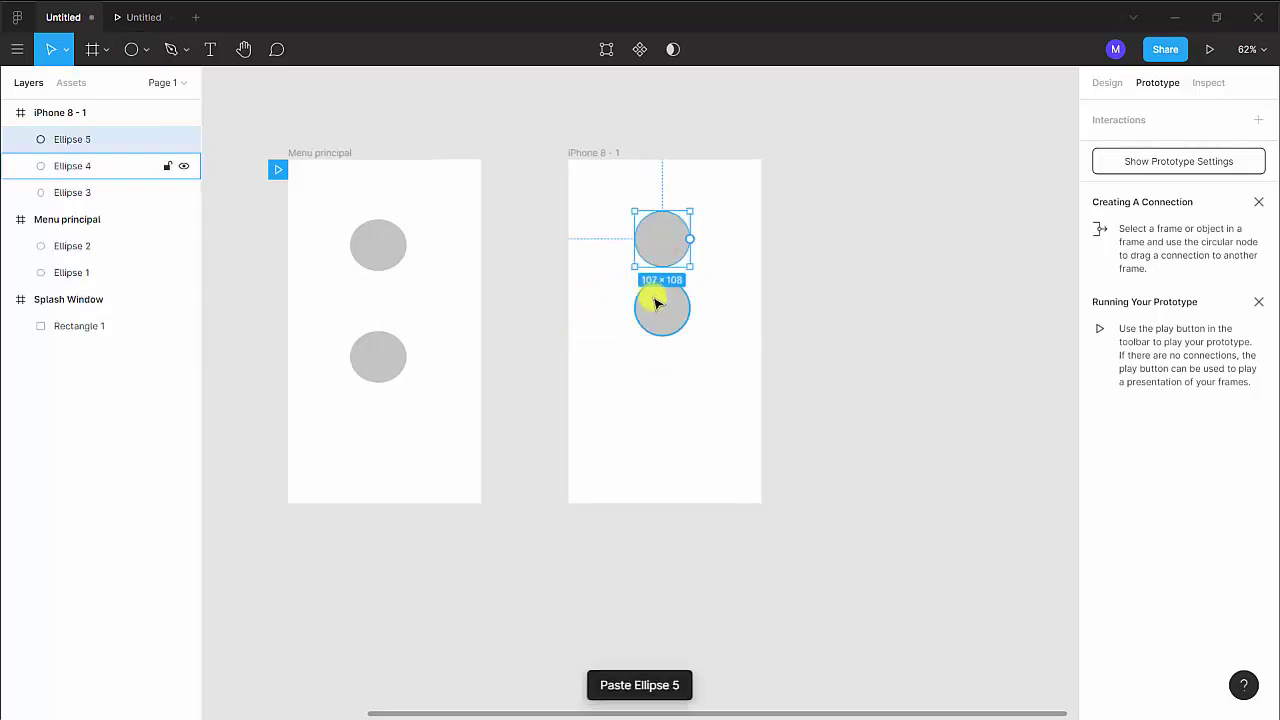
drag(657, 240, 664, 375)
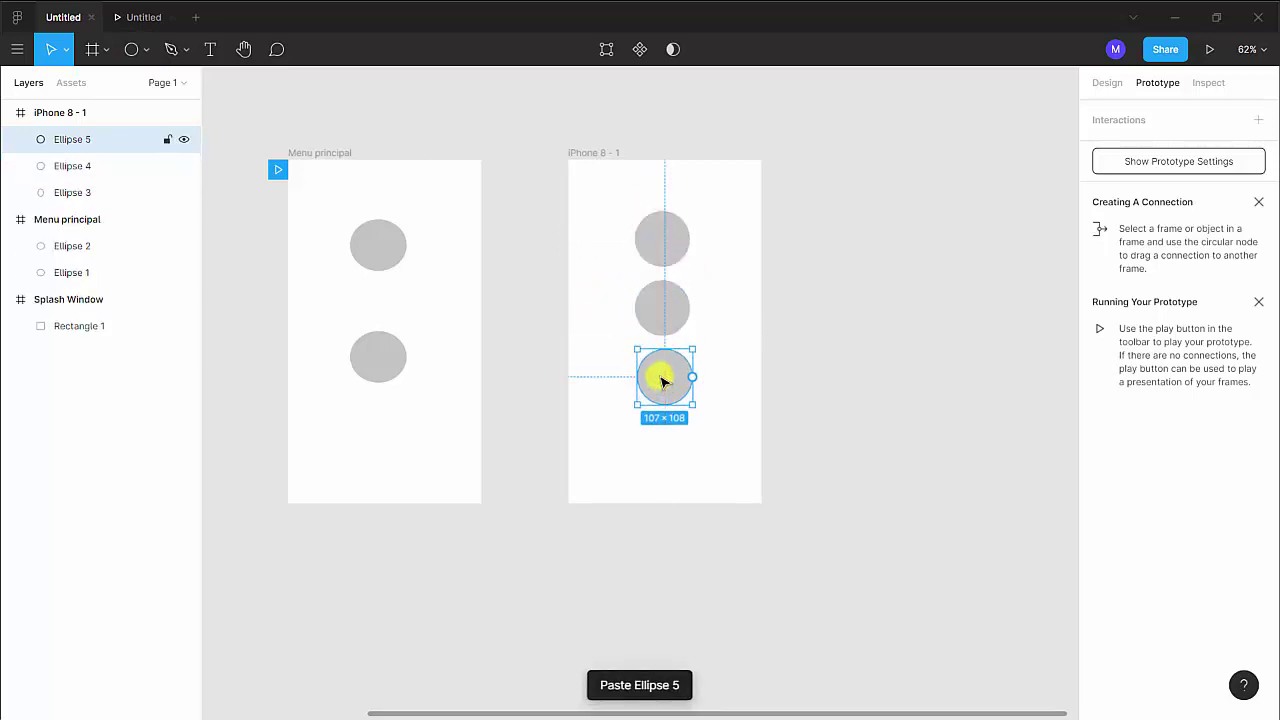
key(ctrl+v)
mouse_move(662, 243)
mouse_down()
mouse_move(666, 449)
mouse_move(670, 432)
mouse_up()
key(ctrl+v)
drag(651, 254, 664, 516)
key(ctrl+v)
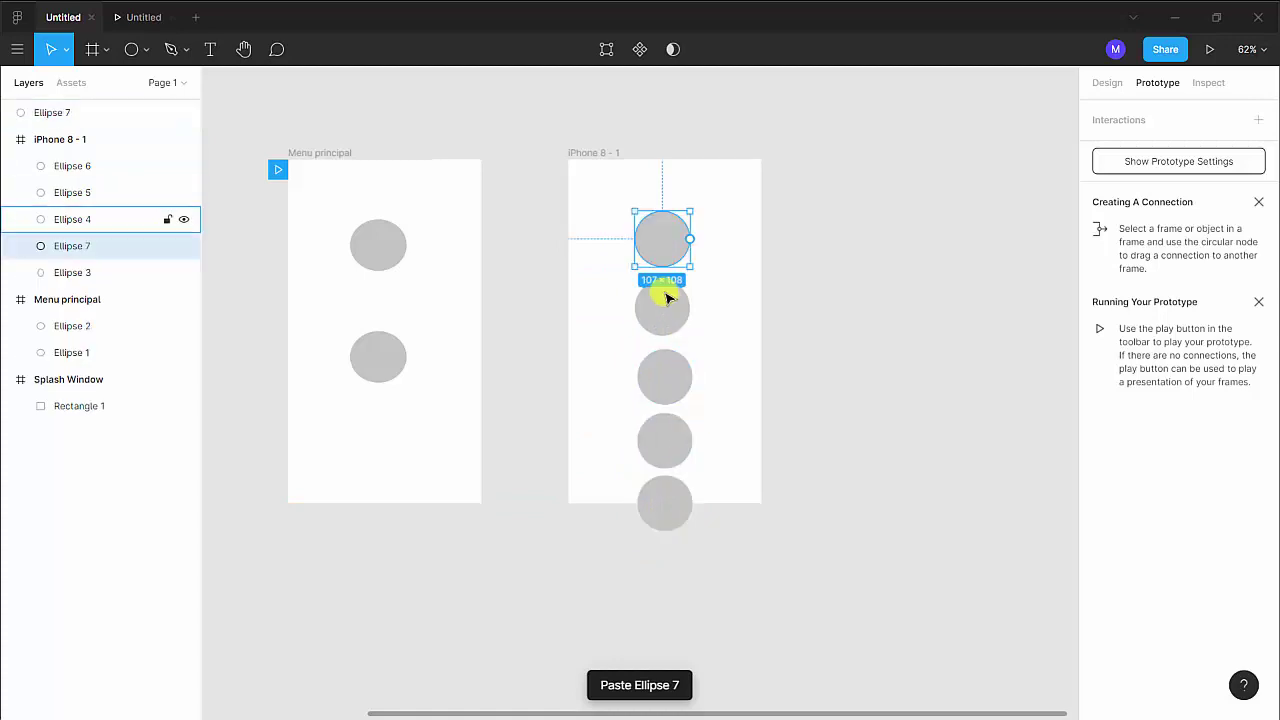
mouse_move(663, 237)
mouse_down()
mouse_move(670, 598)
mouse_move(666, 582)
mouse_up()
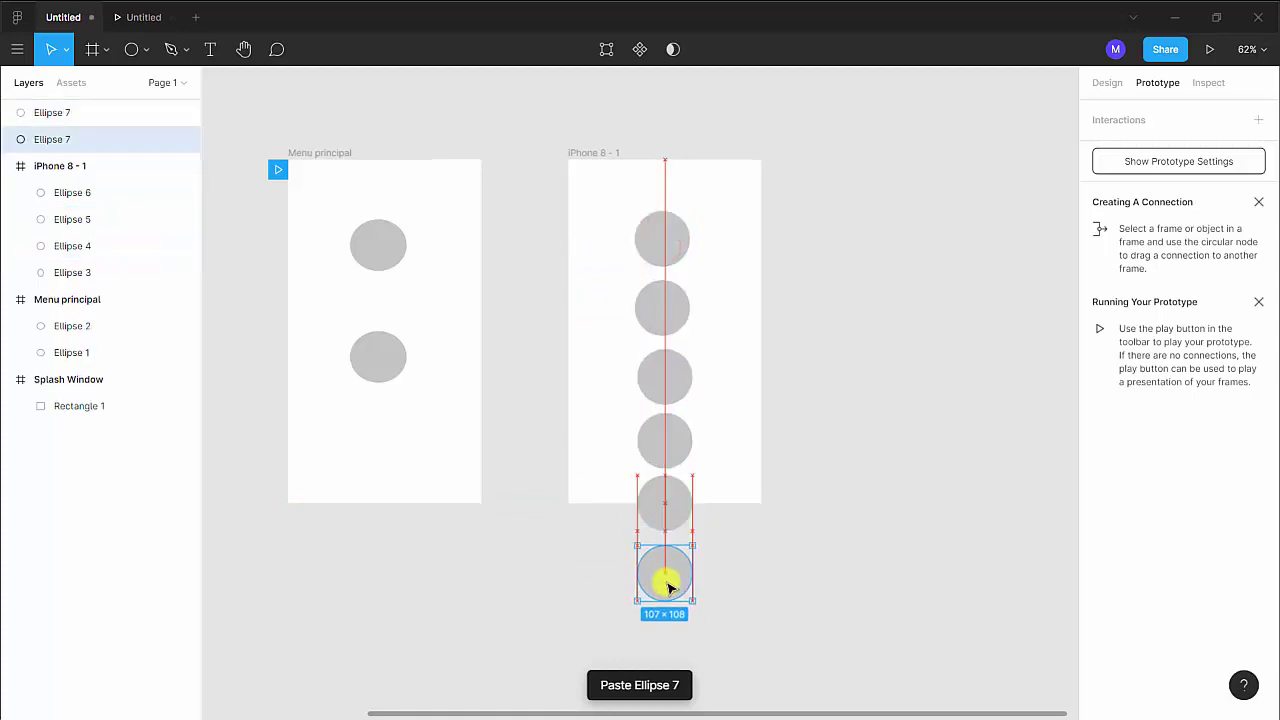
click(815, 270)
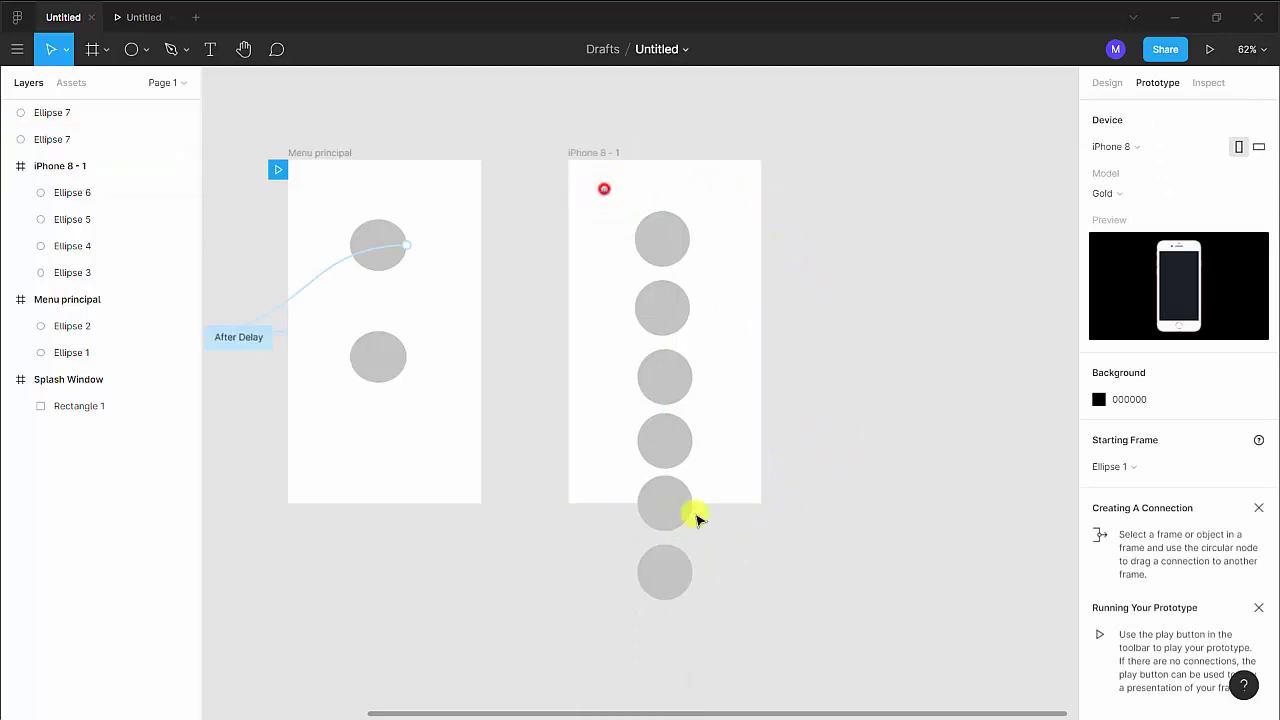
Wrap the six circles in a new frame, Frame 1, via Frame Selection
drag(604, 189, 731, 640)
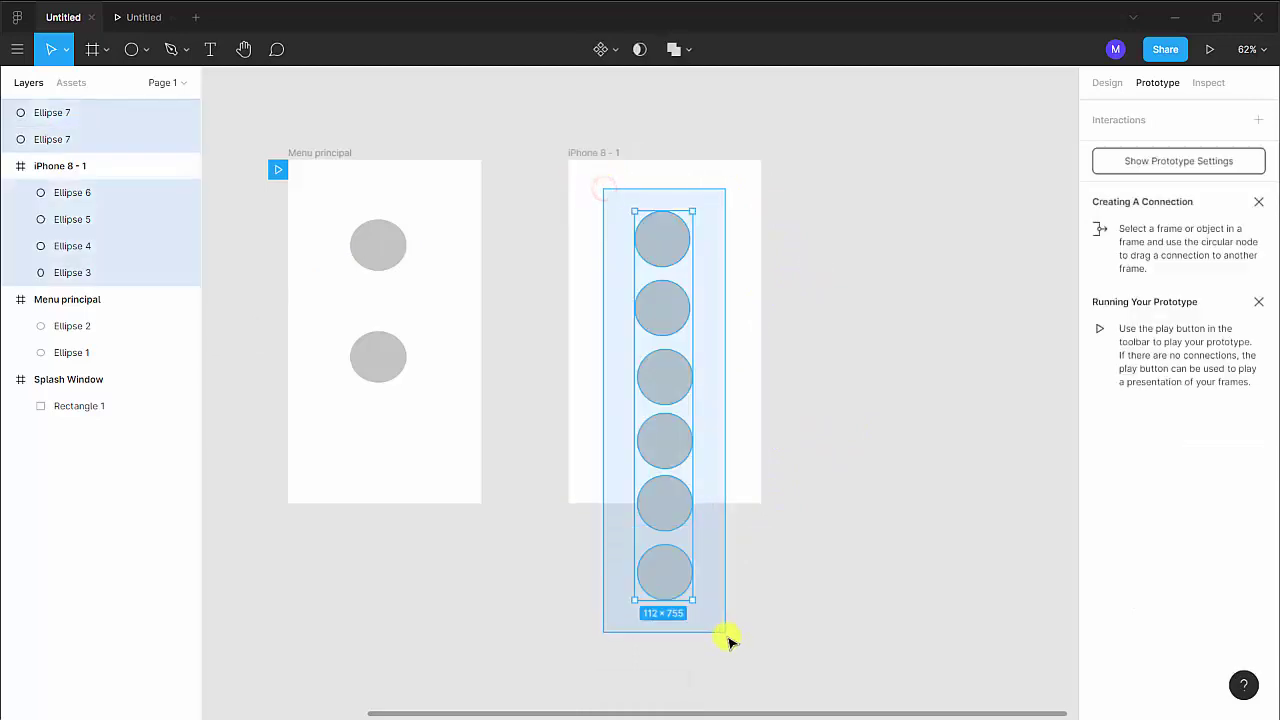
right_click(676, 388)
click(720, 416)
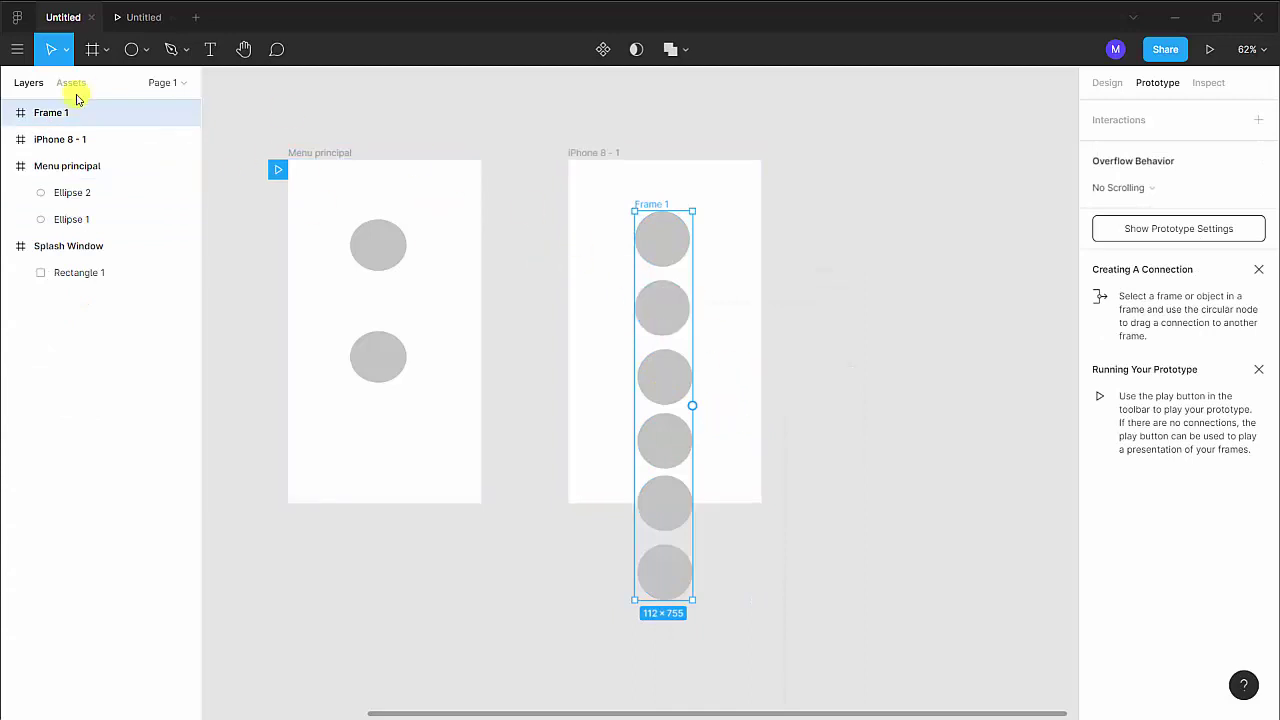
Nest Frame 1 in iPhone 8 - 1, trim it to screen height, and enable Vertical Scrolling
drag(45, 117, 97, 145)
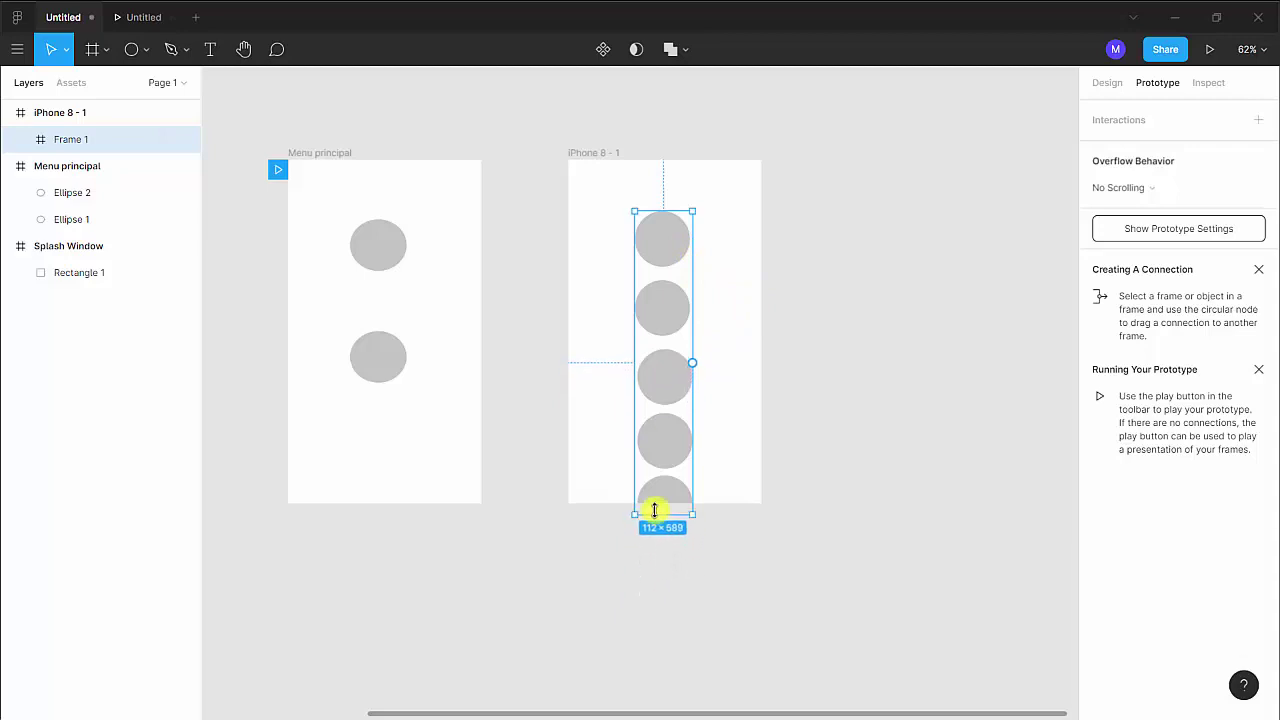
mouse_move(661, 597)
mouse_down()
mouse_move(654, 503)
mouse_move(679, 502)
mouse_up()
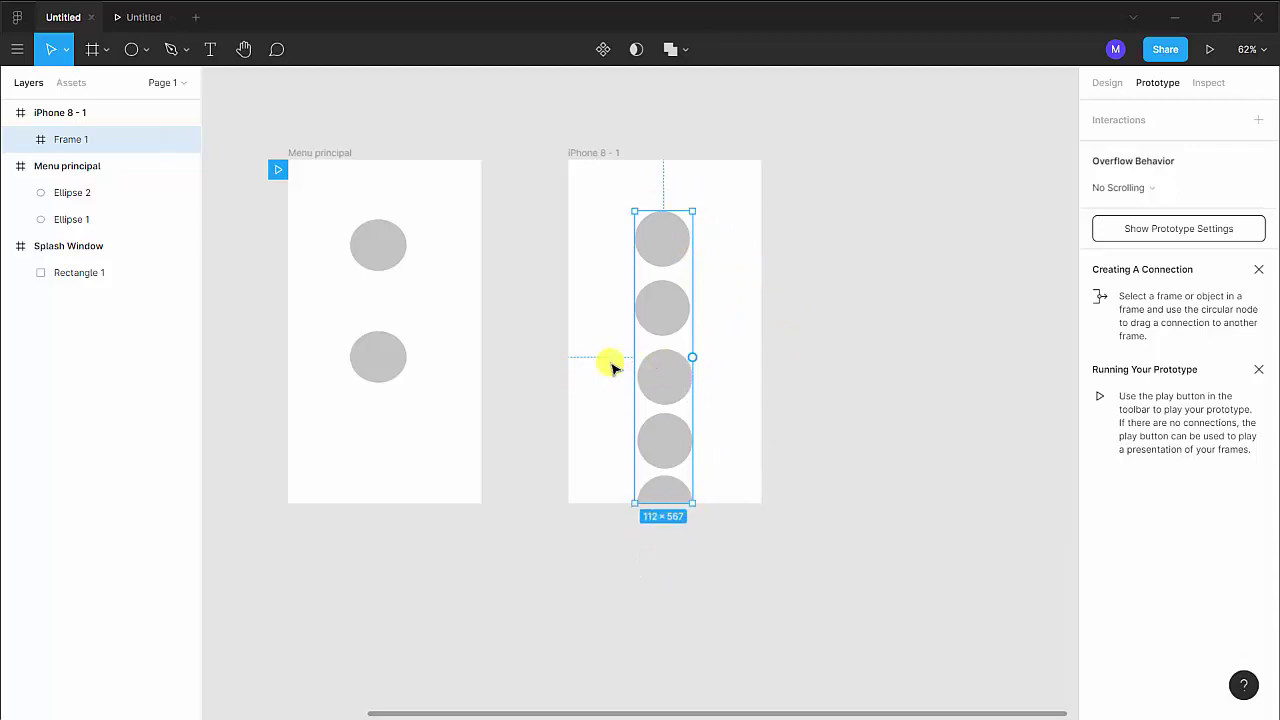
click(1141, 189)
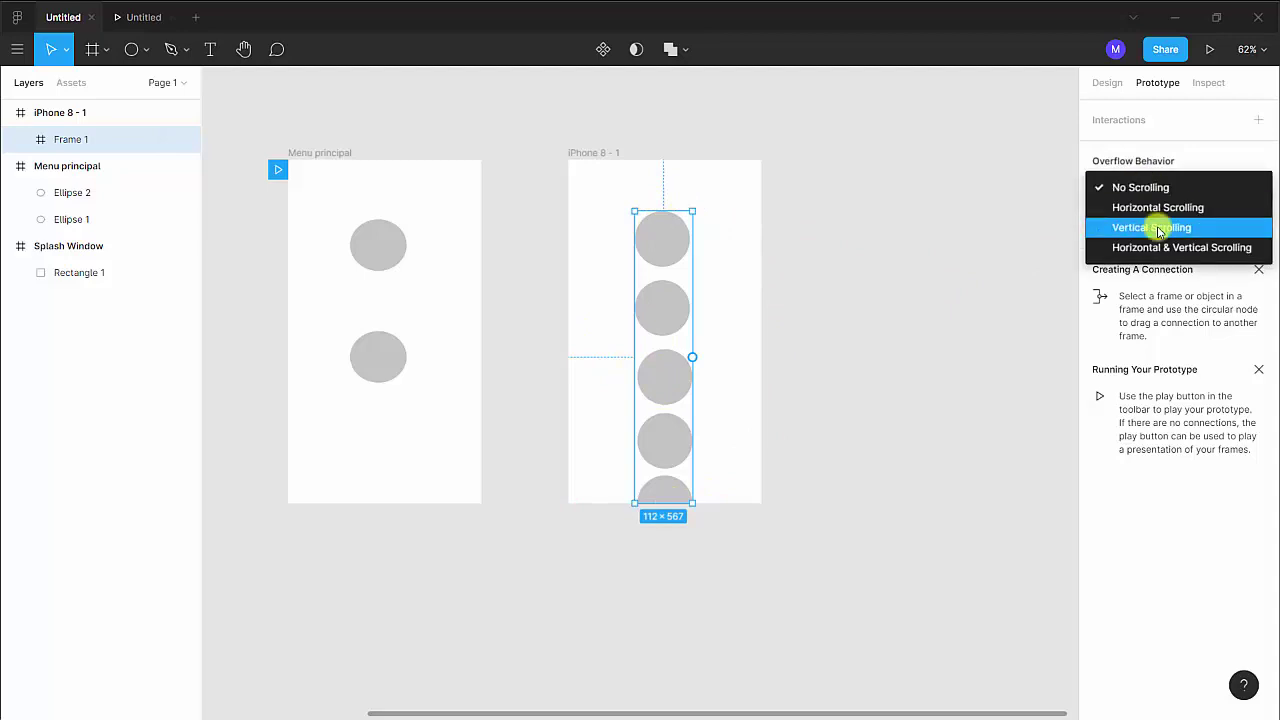
click(1157, 229)
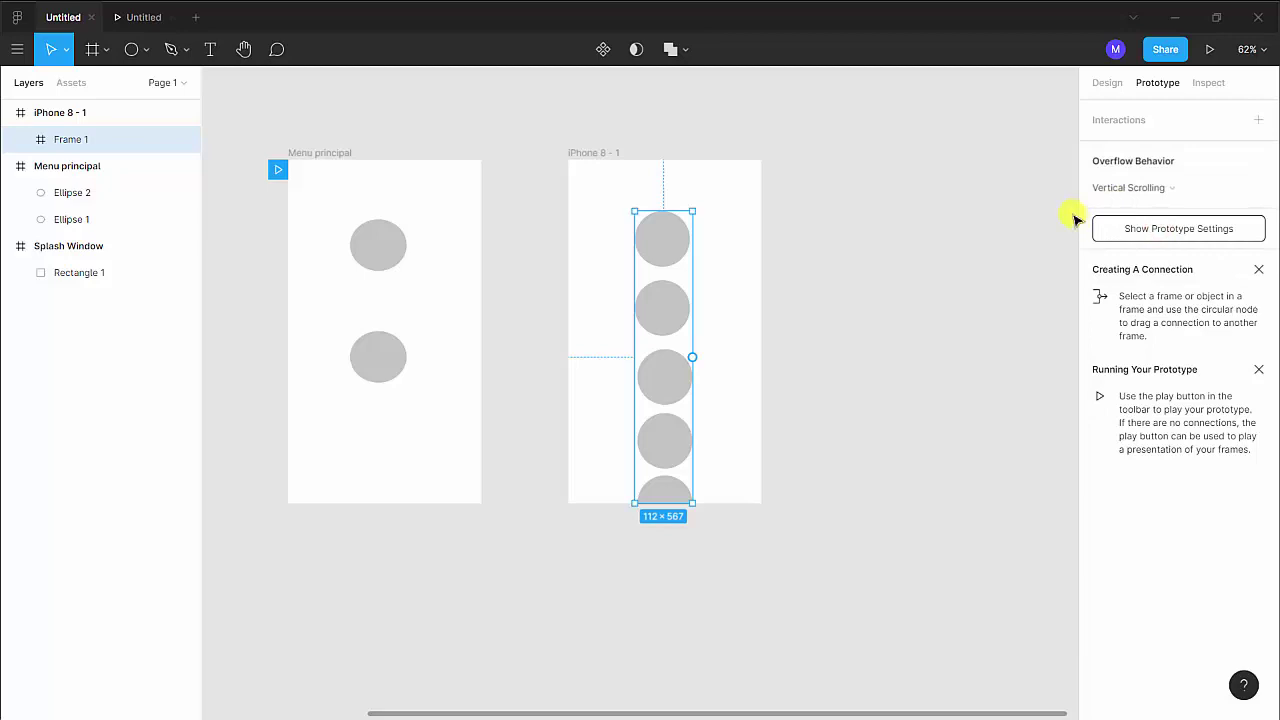
Preview the prototype, tap Menu principal's lower circle several times, then close the preview
click(172, 17)
click(1210, 49)
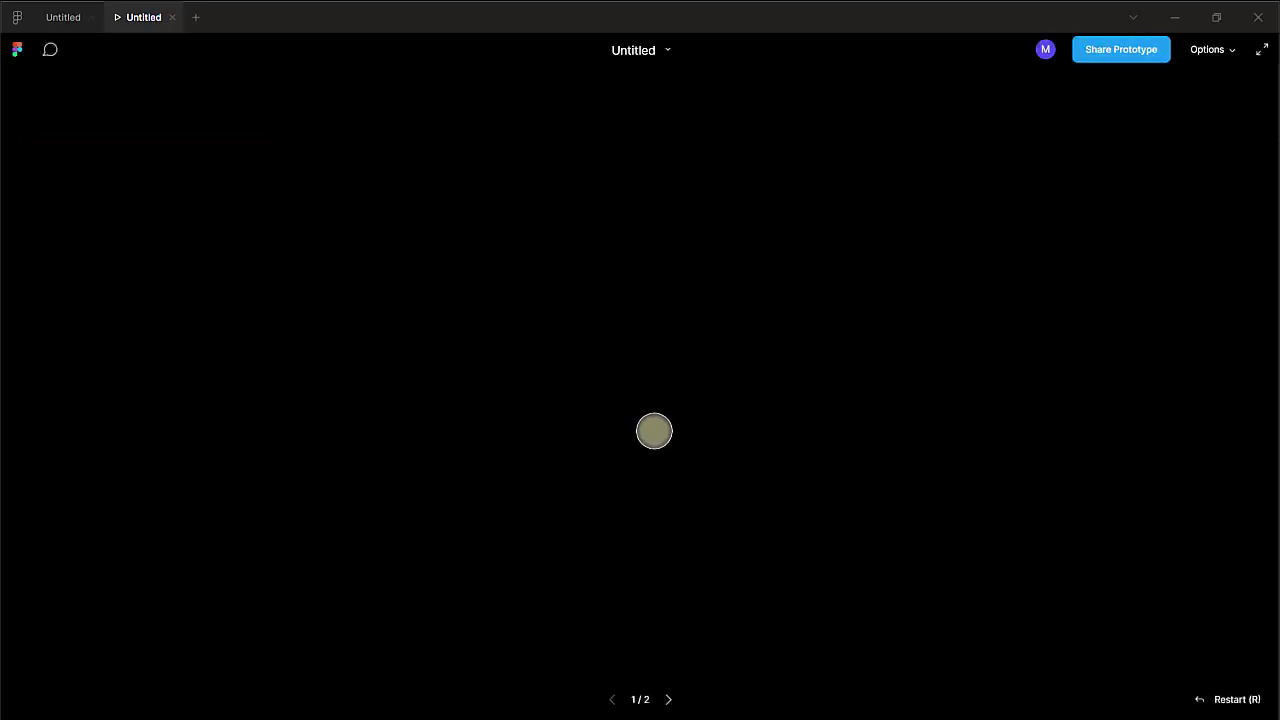
click(630, 404)
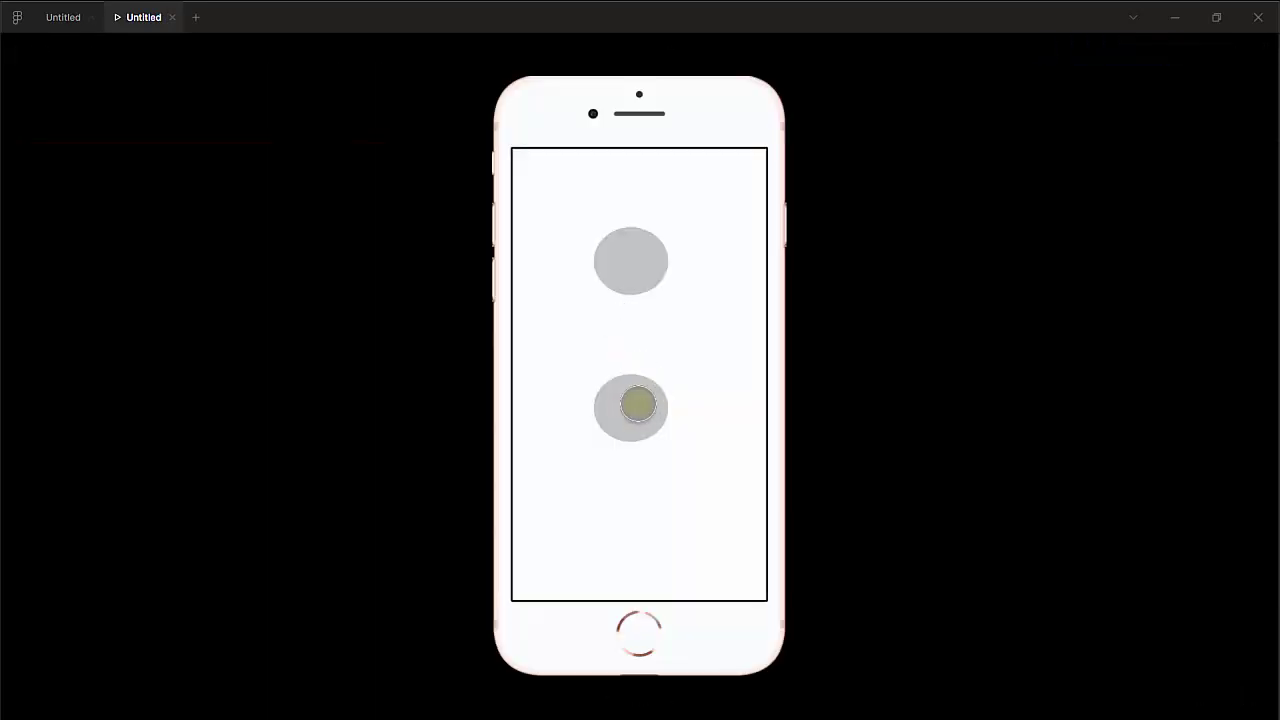
click(631, 407)
click(631, 408)
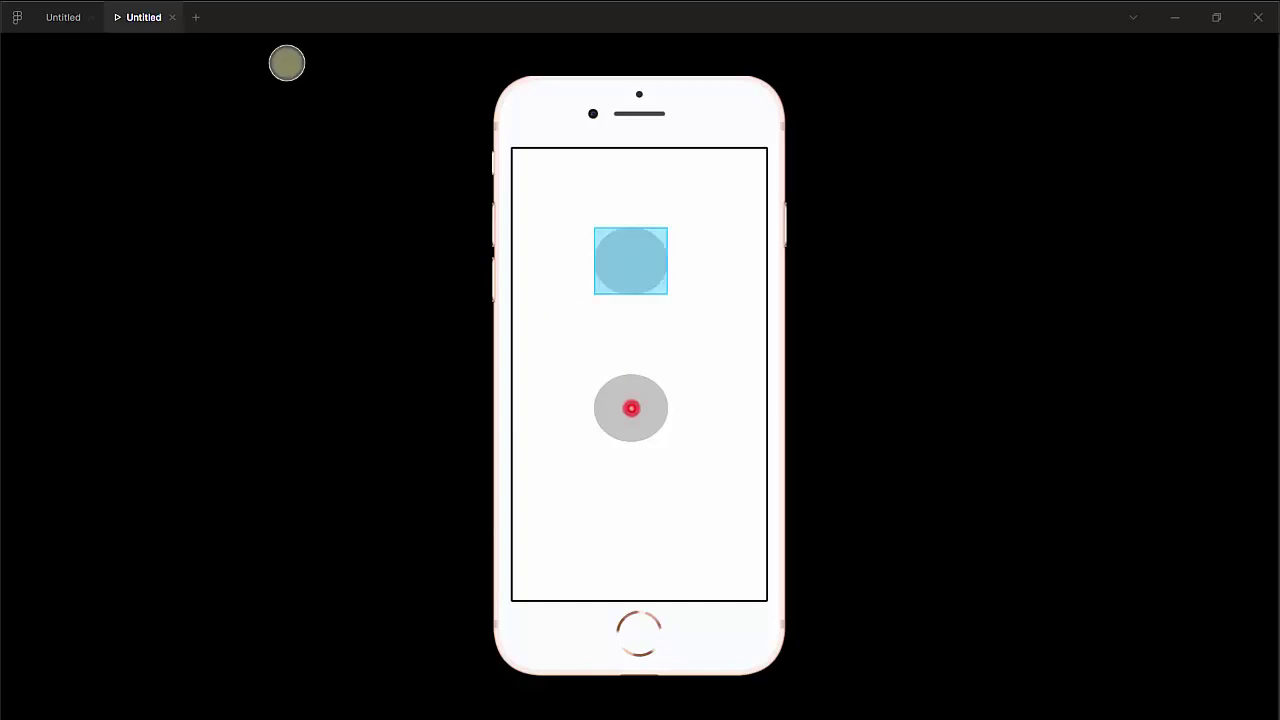
click(171, 17)
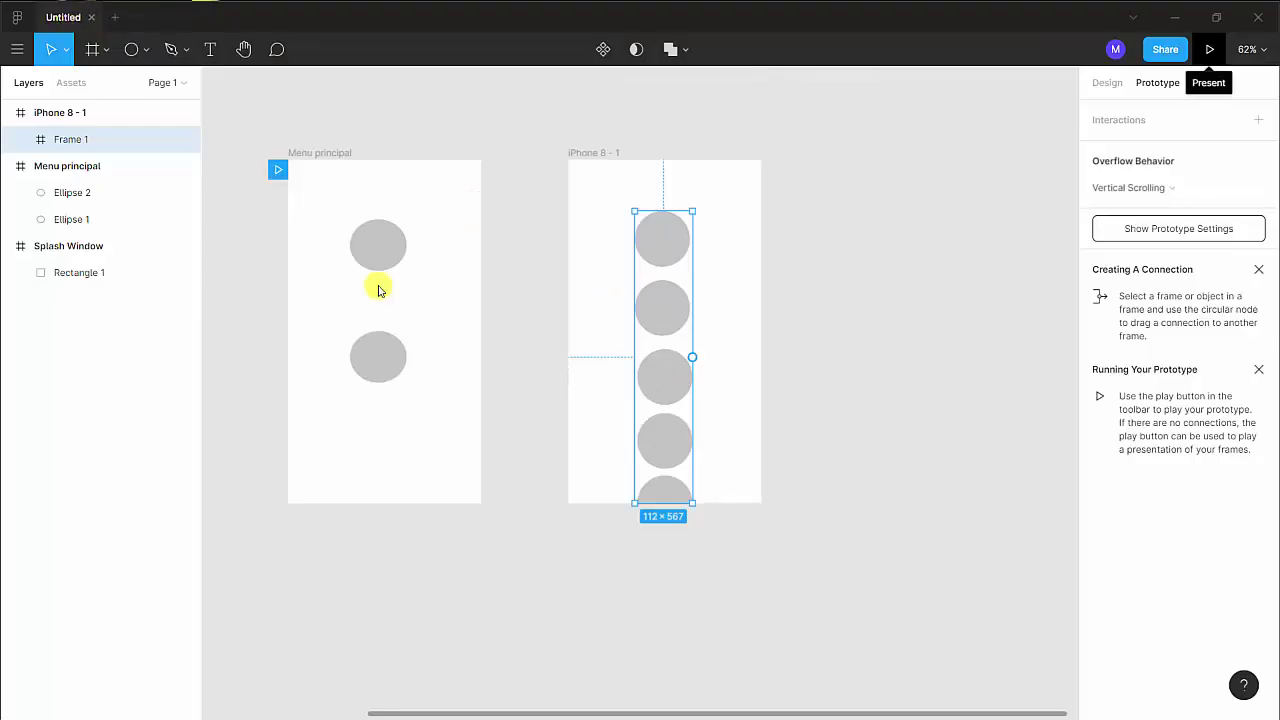
Link Menu principal's lower circle to iPhone 8 - 1 with On Tap, Navigate To, Move In
click(557, 337)
click(404, 360)
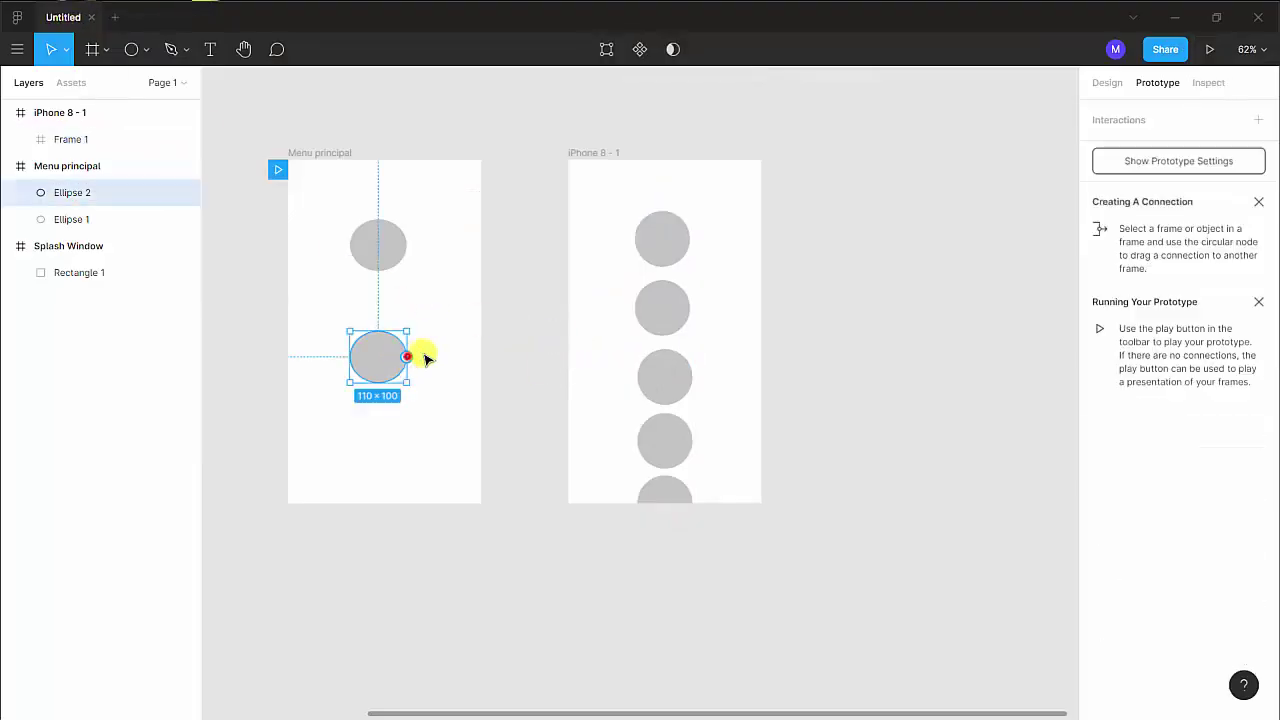
drag(406, 357, 570, 349)
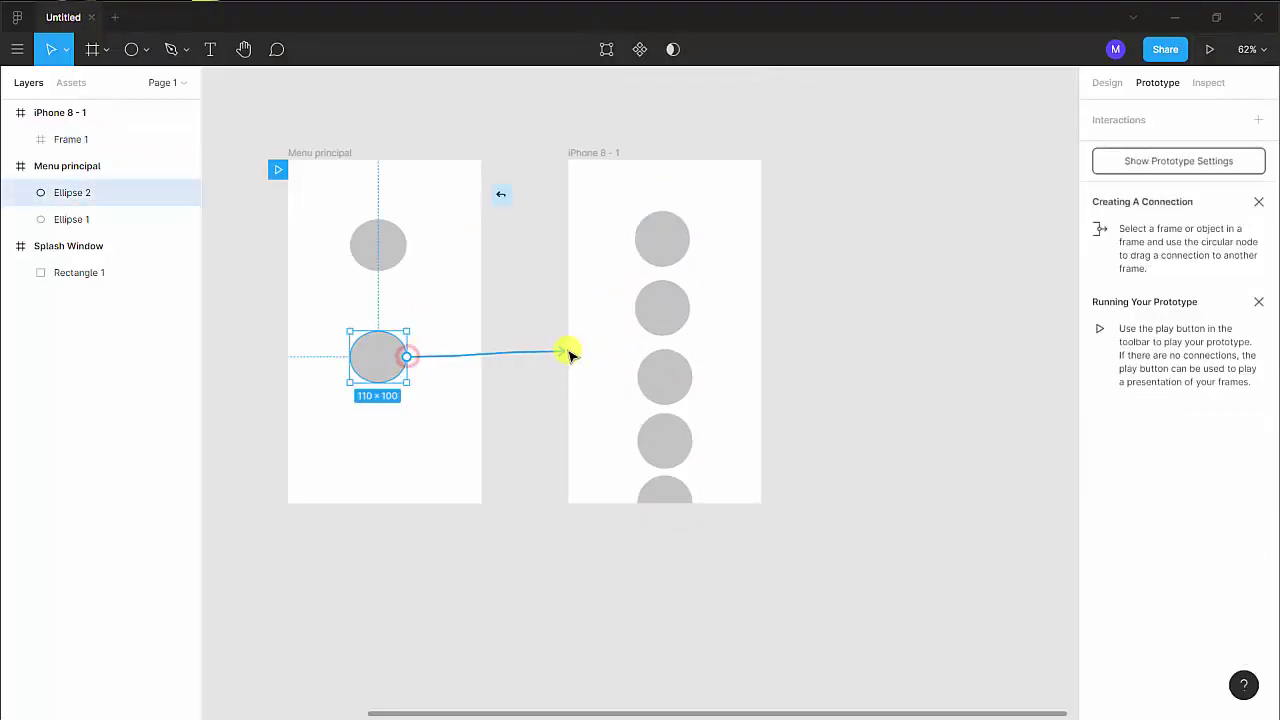
Preview the prototype, tap the lower circle, scroll the circle column, then close the preview
click(1209, 49)
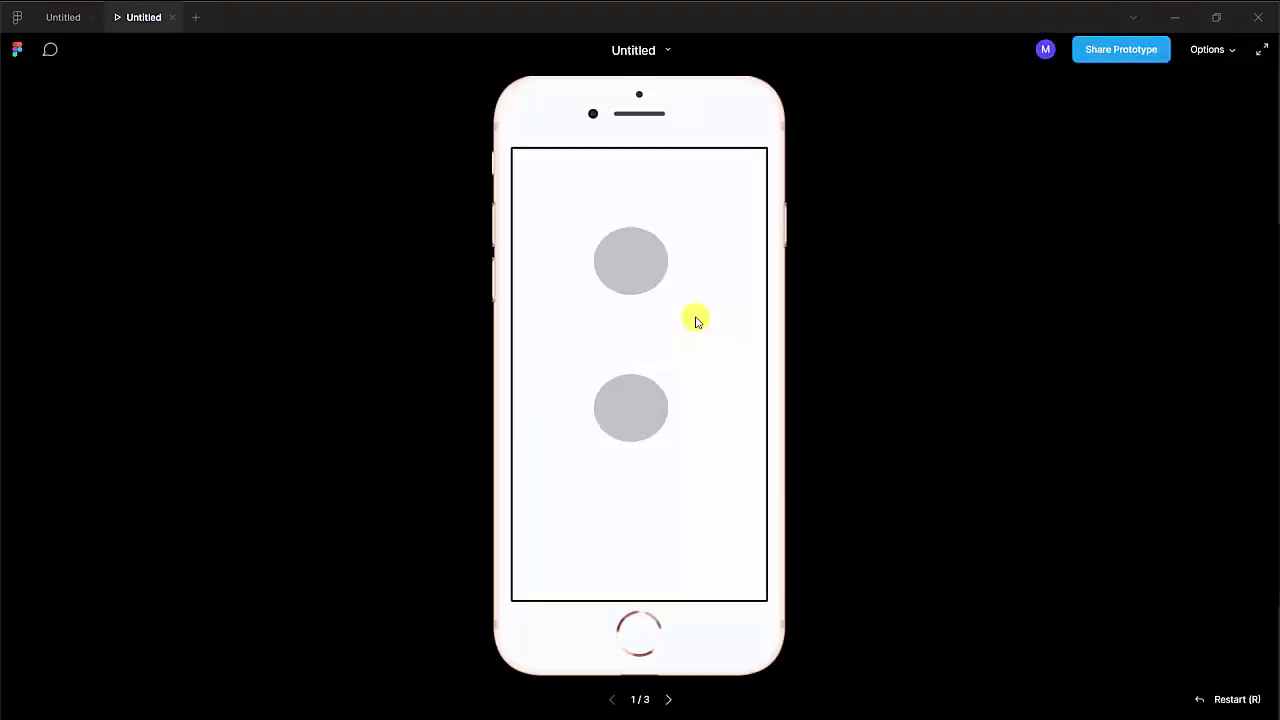
click(627, 416)
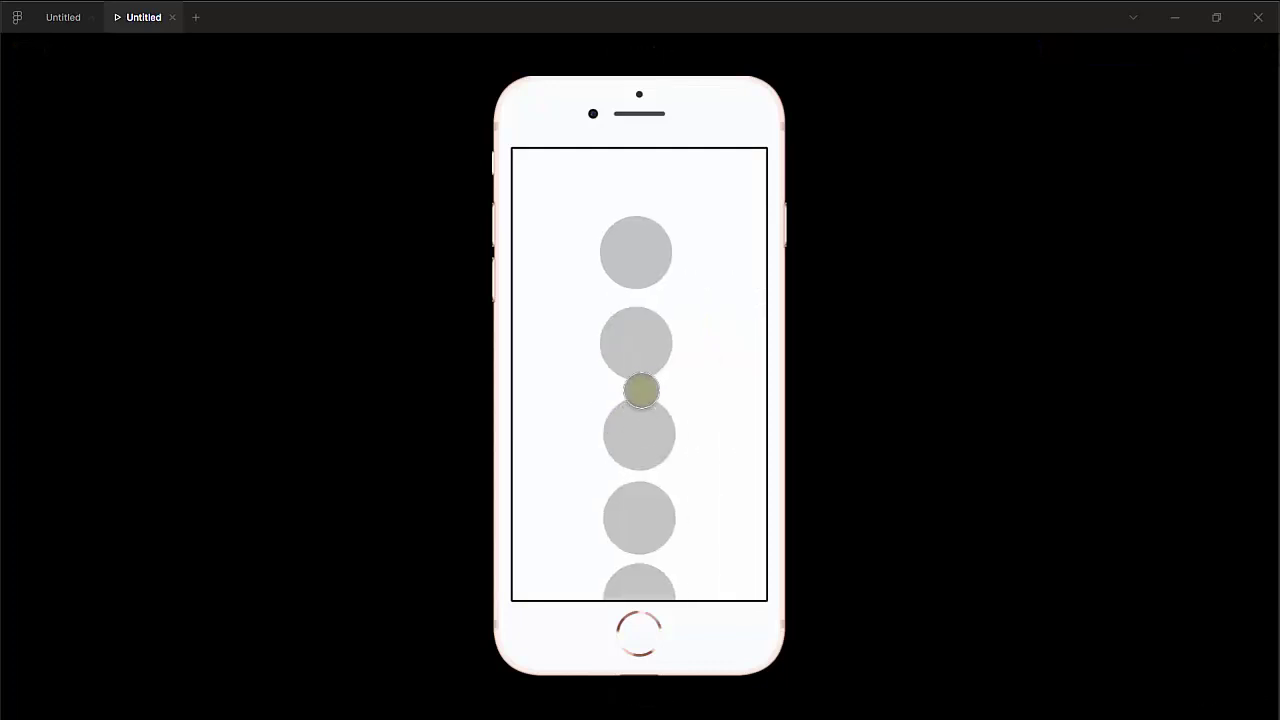
mouse_move(640, 395)
mouse_down()
mouse_move(618, 230)
mouse_move(640, 431)
mouse_move(634, 131)
mouse_move(680, 511)
mouse_move(658, 222)
mouse_move(657, 377)
mouse_up()
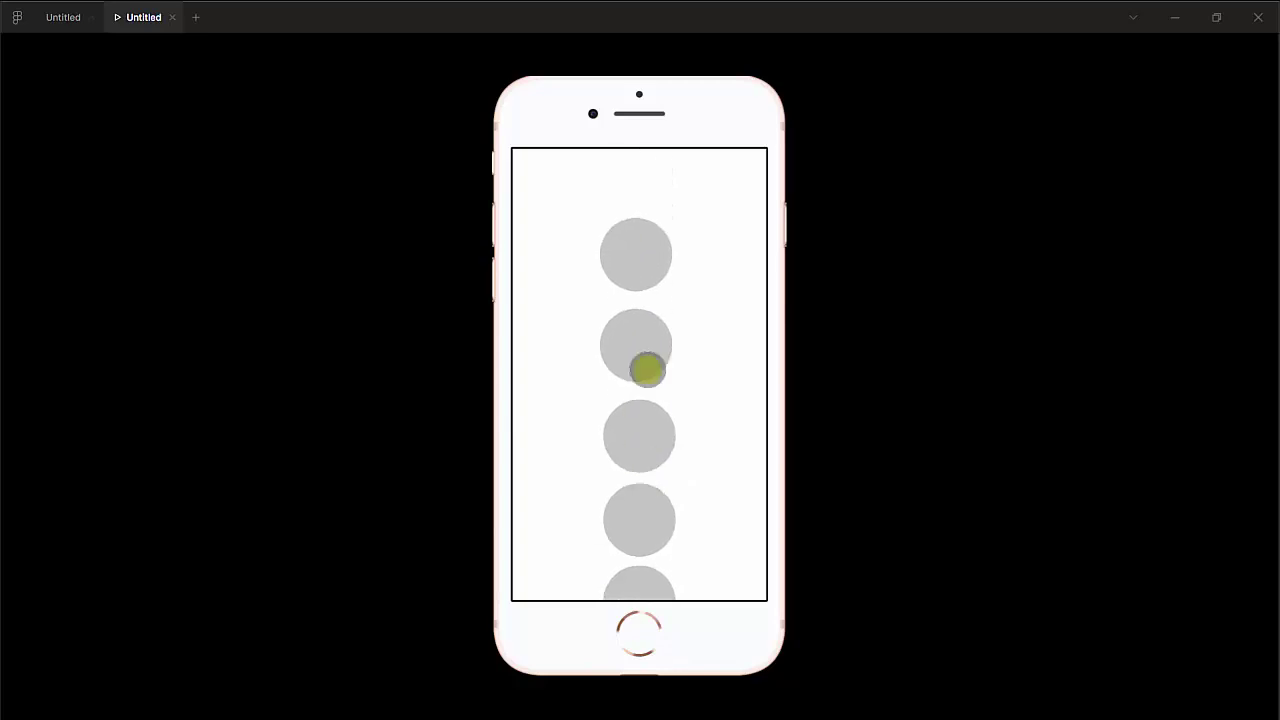
click(168, 17)
Set Ellipse 3, the top circle inside Frame 1, to Fix position when scrolling
click(728, 276)
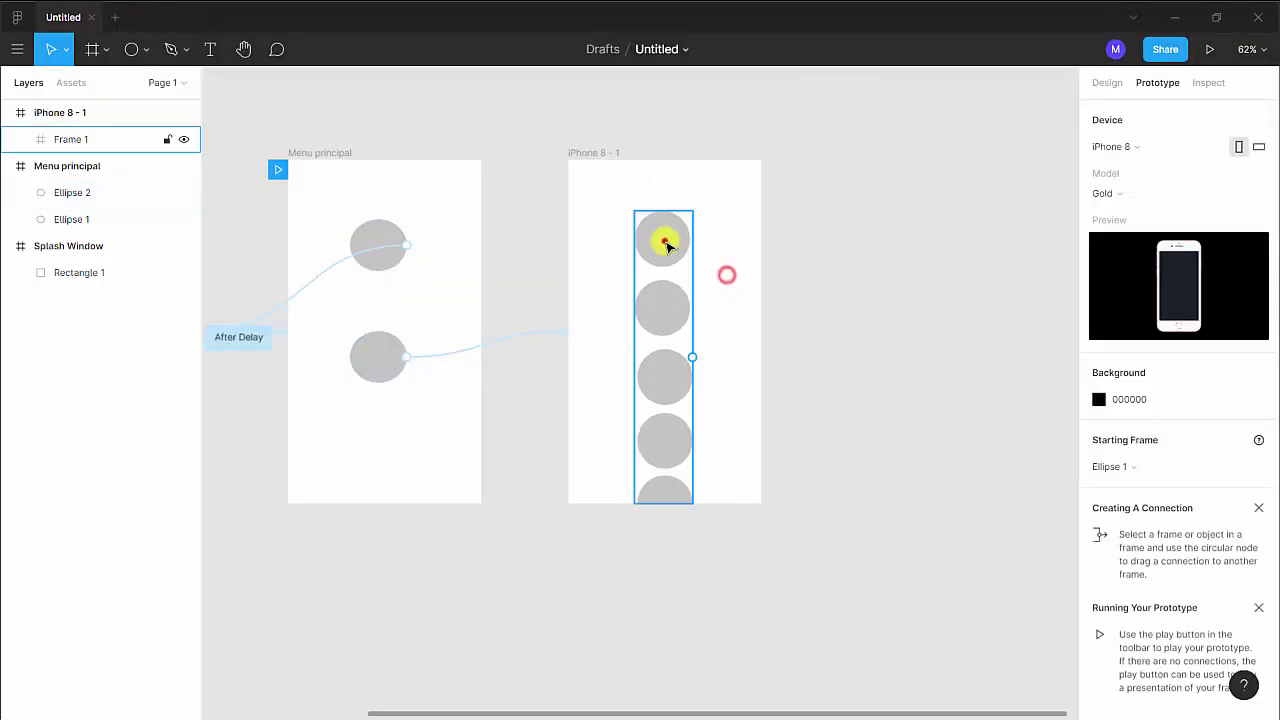
click(663, 240)
click(20, 139)
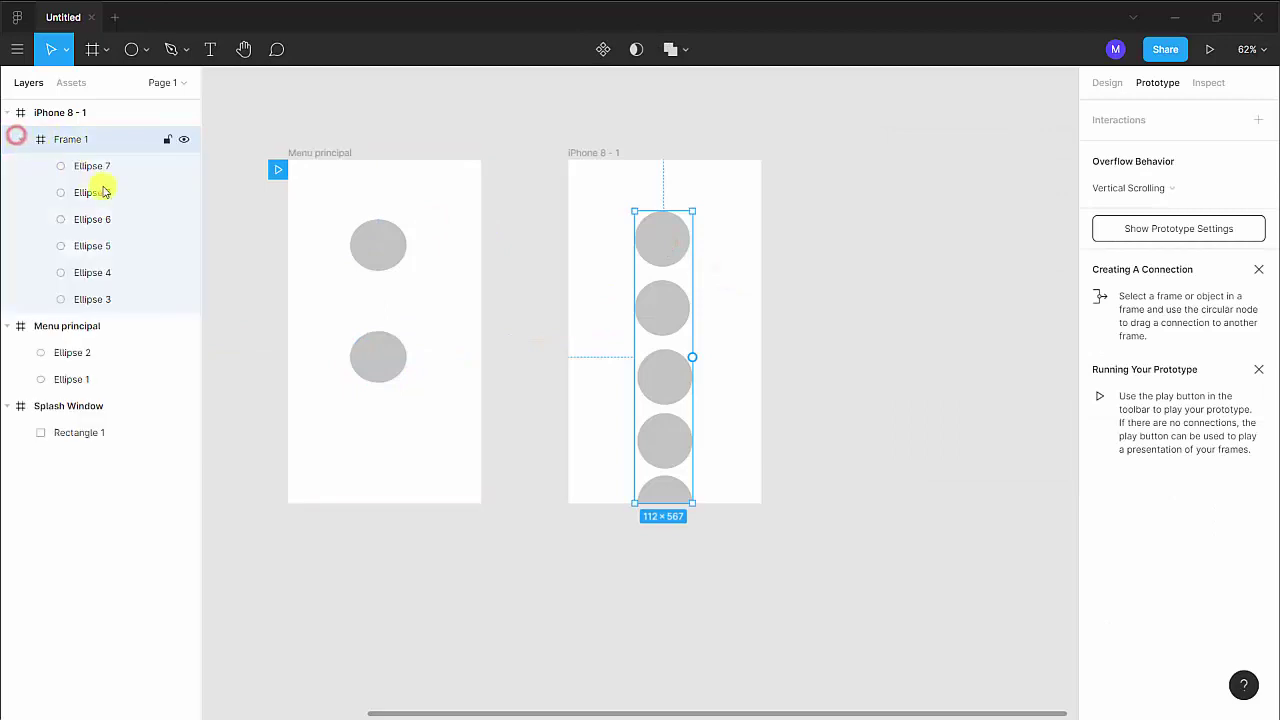
click(86, 165)
click(90, 298)
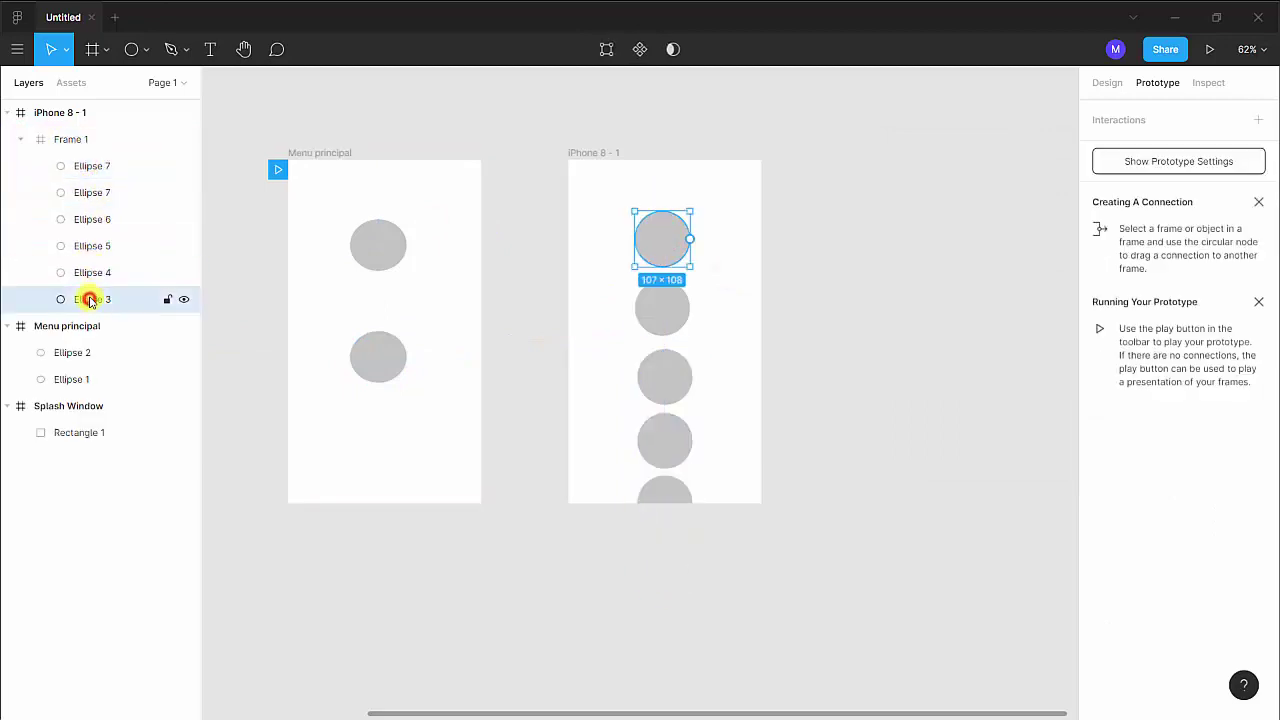
click(1100, 83)
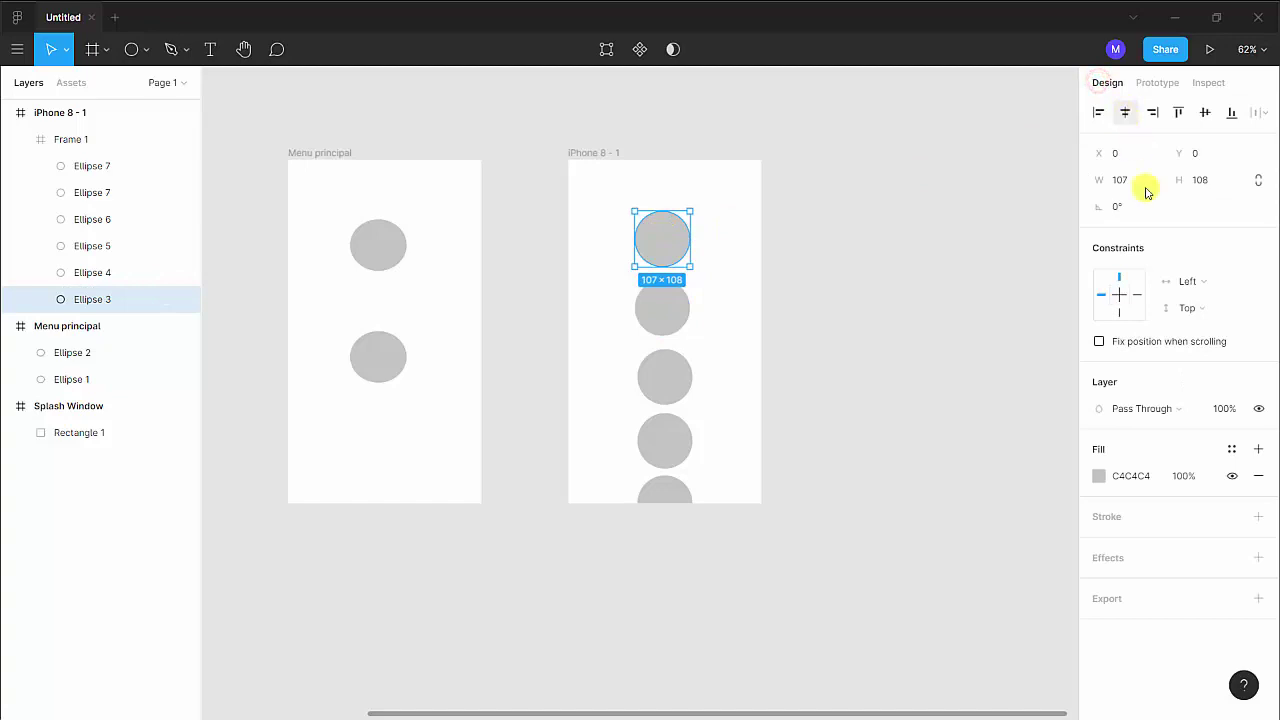
click(1100, 342)
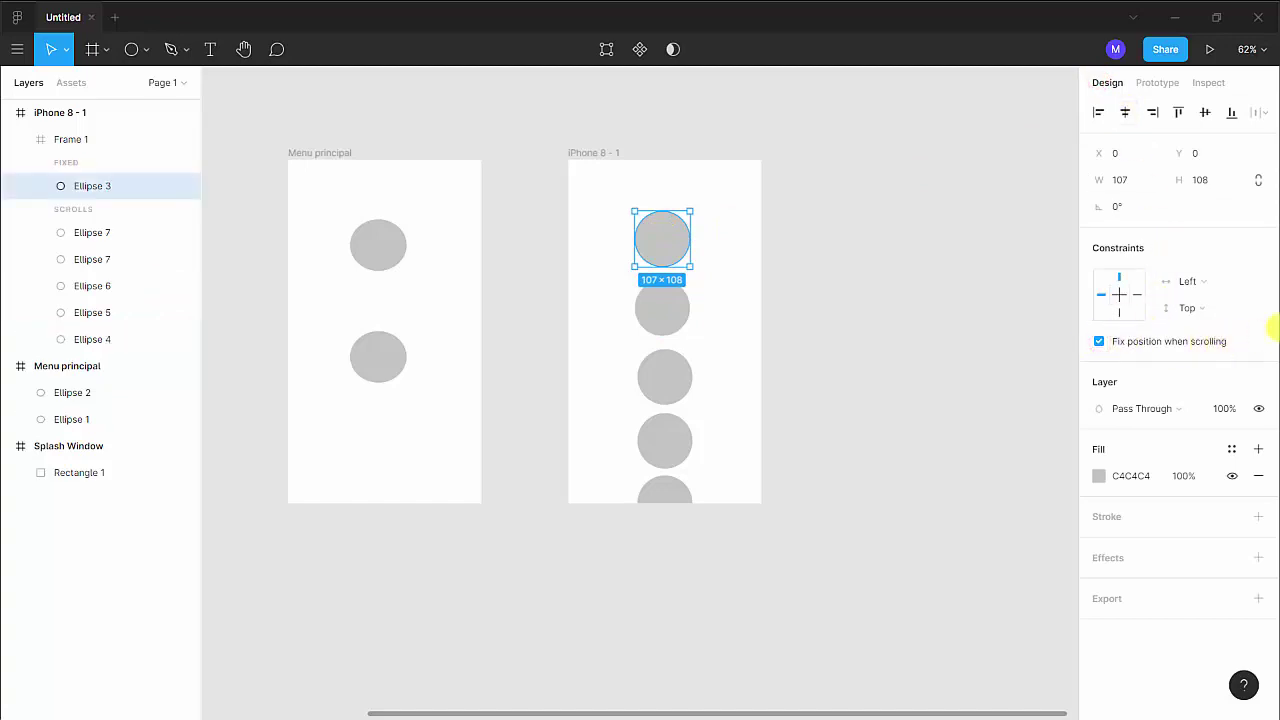
click(922, 196)
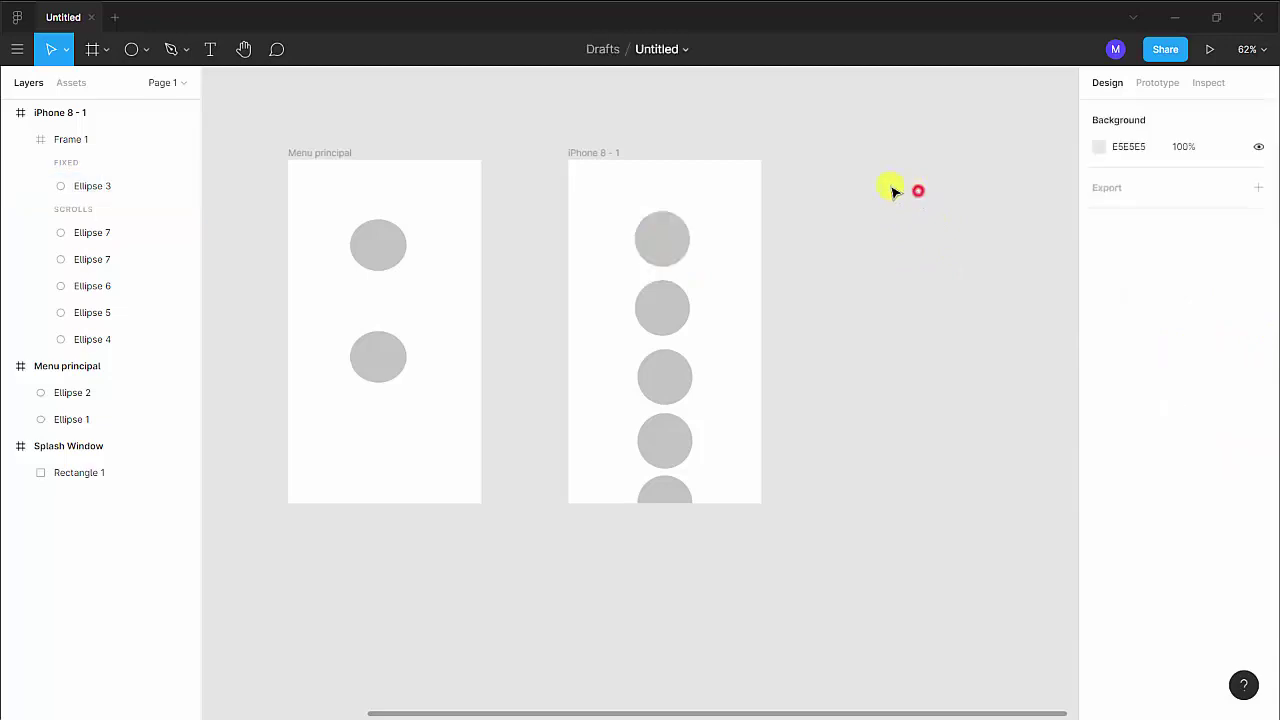
Preview the prototype, tap the lower circle to reach the circle screen, and return to the file
click(1211, 49)
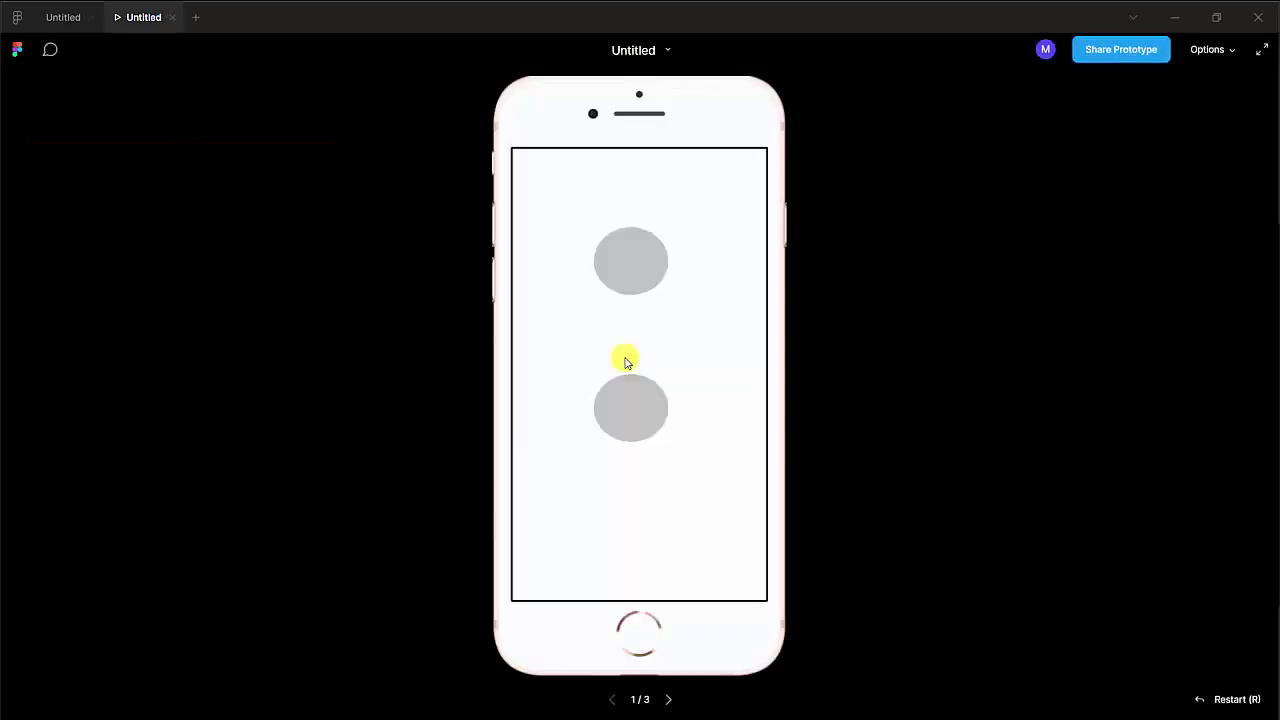
click(629, 391)
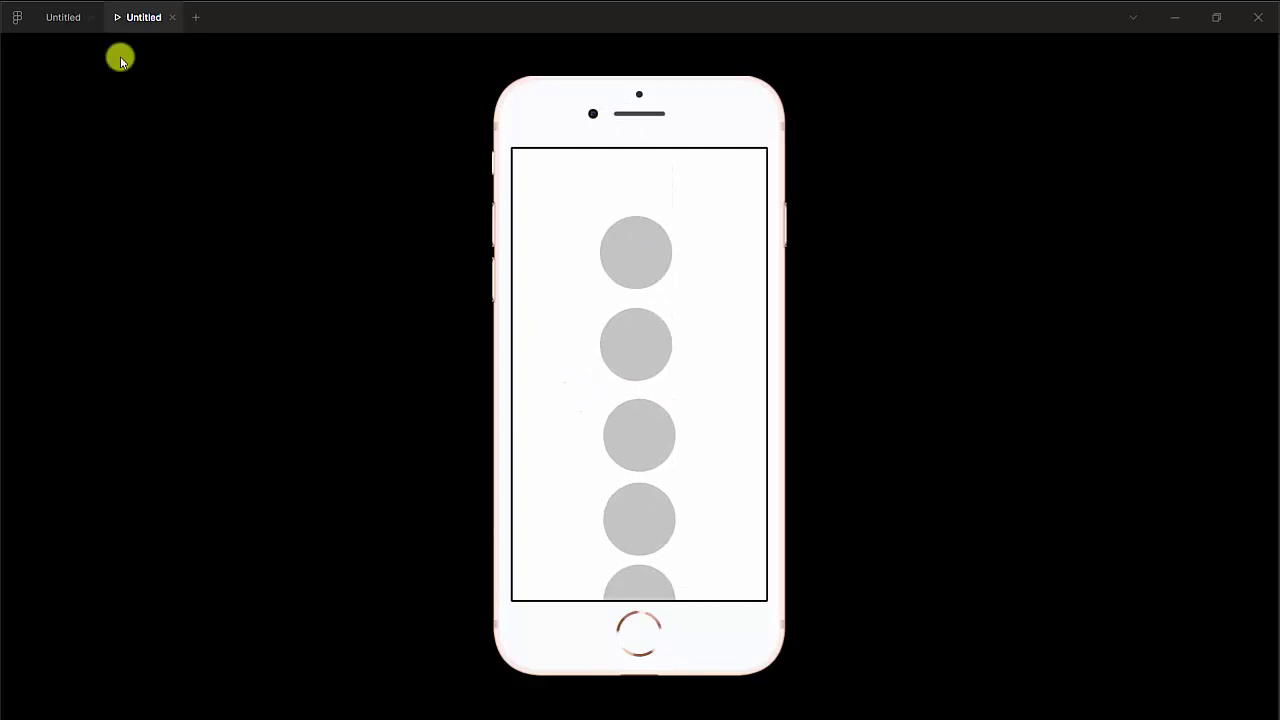
click(62, 17)
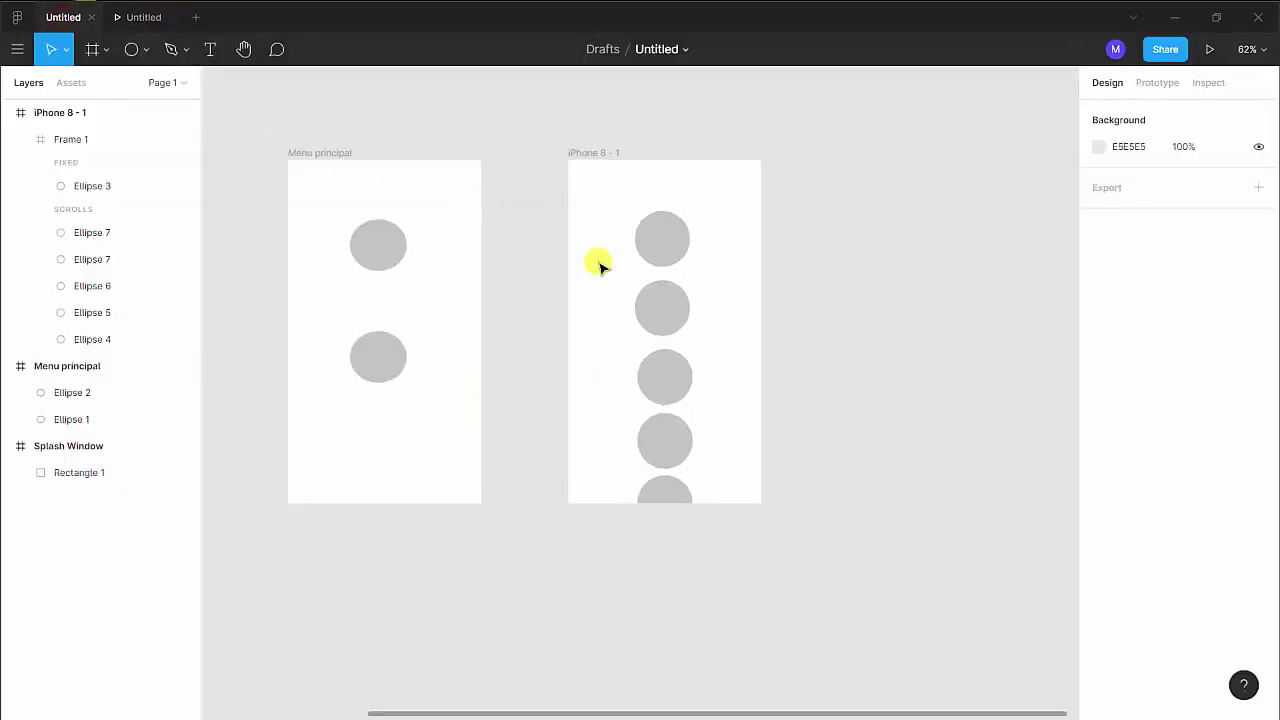
Place a blank iPhone 8 frame, iPhone 8 - 2, to the right of iPhone 8 - 1
drag(845, 338, 474, 343)
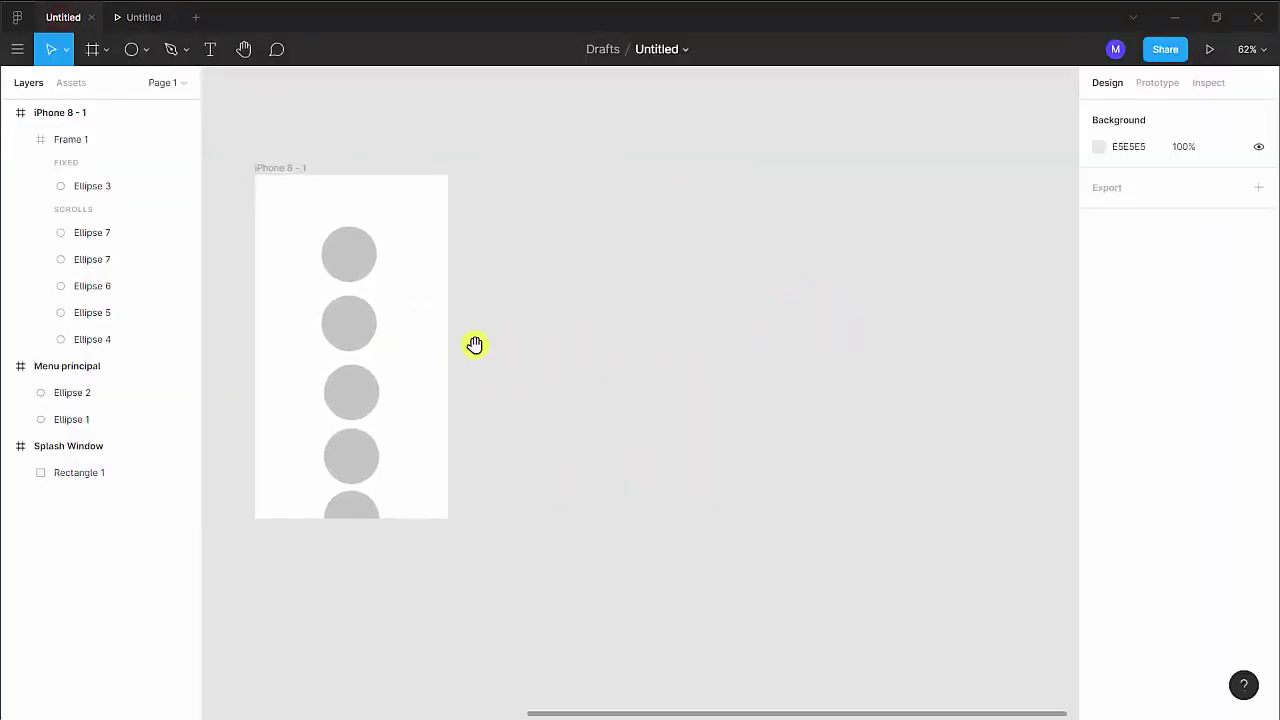
click(89, 52)
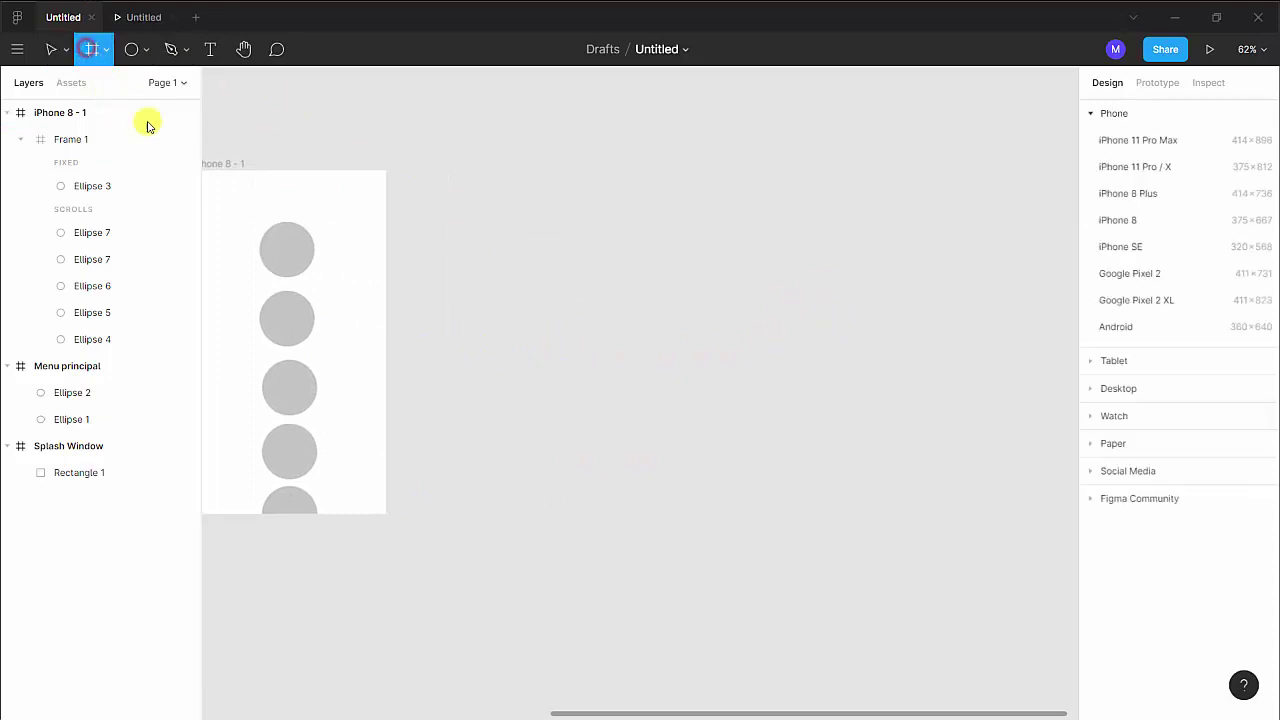
click(1121, 219)
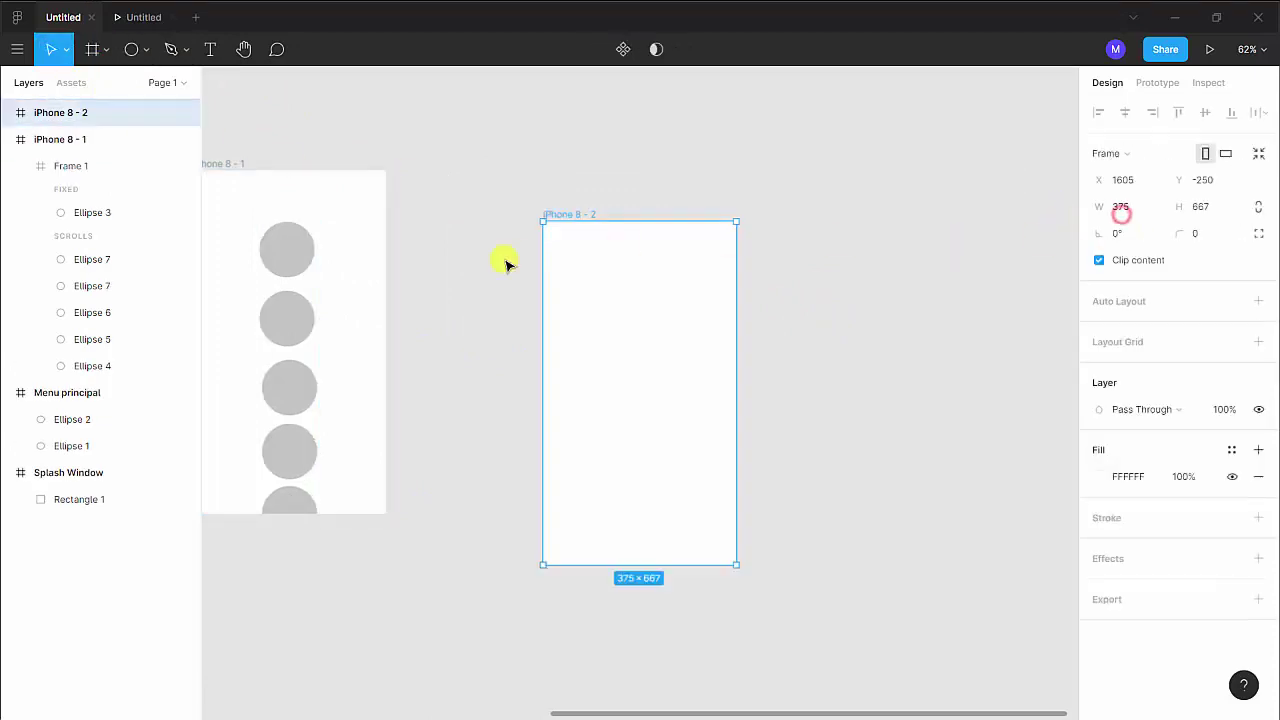
drag(640, 323, 565, 271)
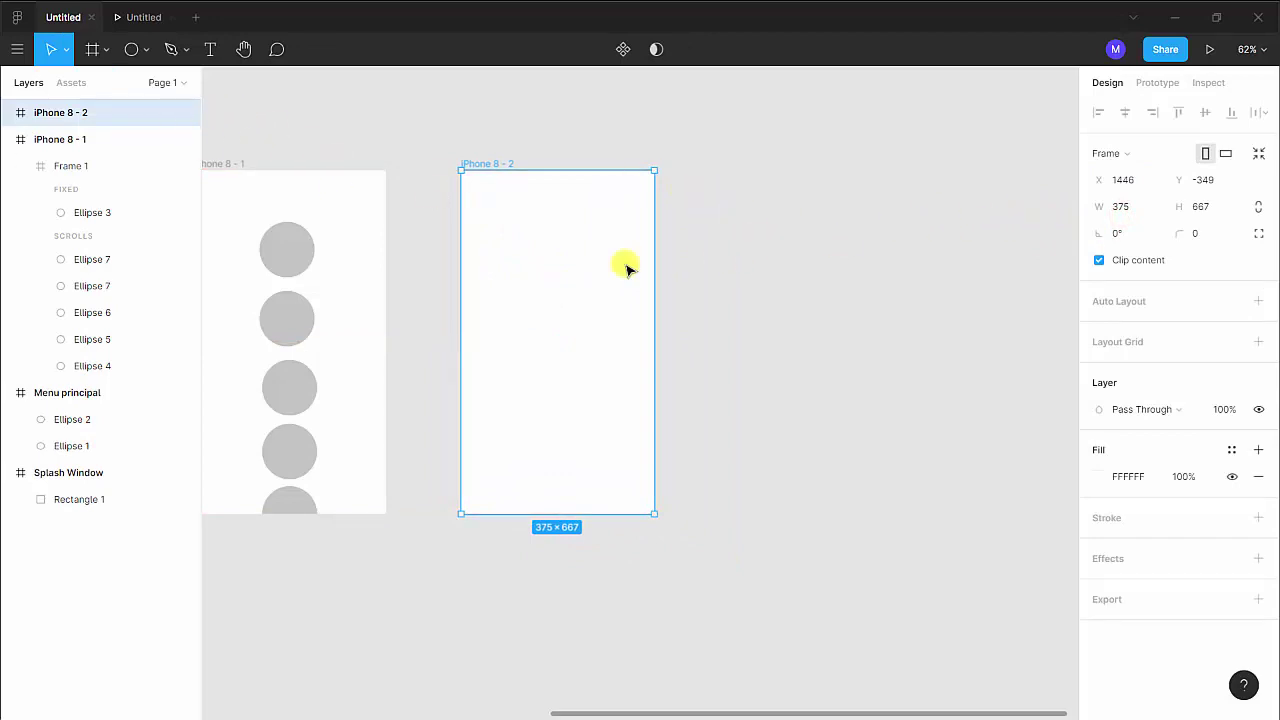
click(340, 108)
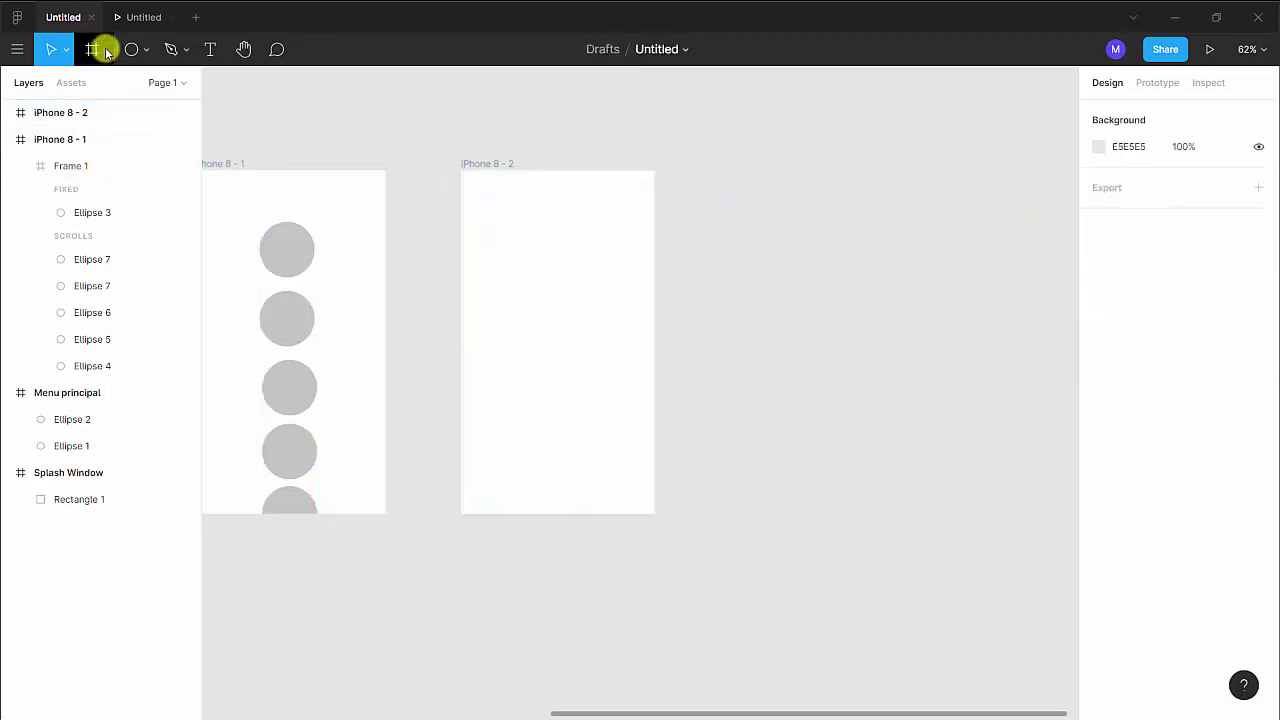
Draw a wide grey rectangle inside iPhone 8 - 2
click(147, 52)
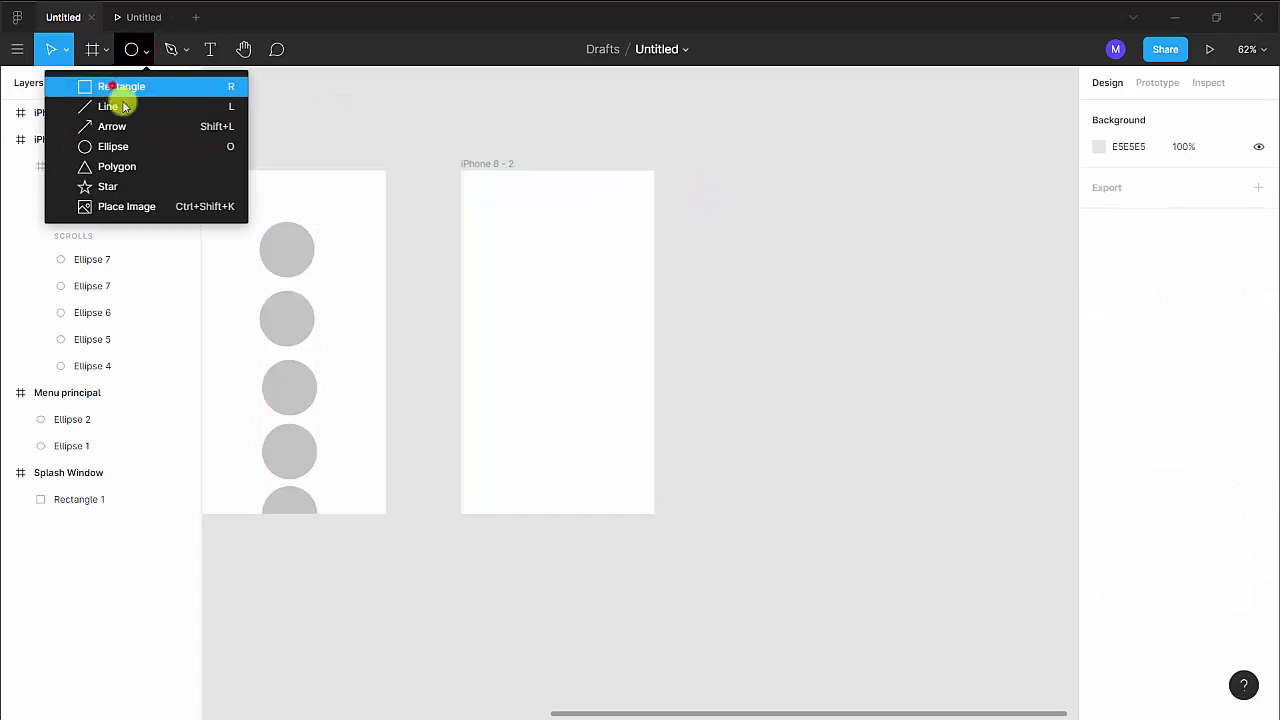
click(126, 87)
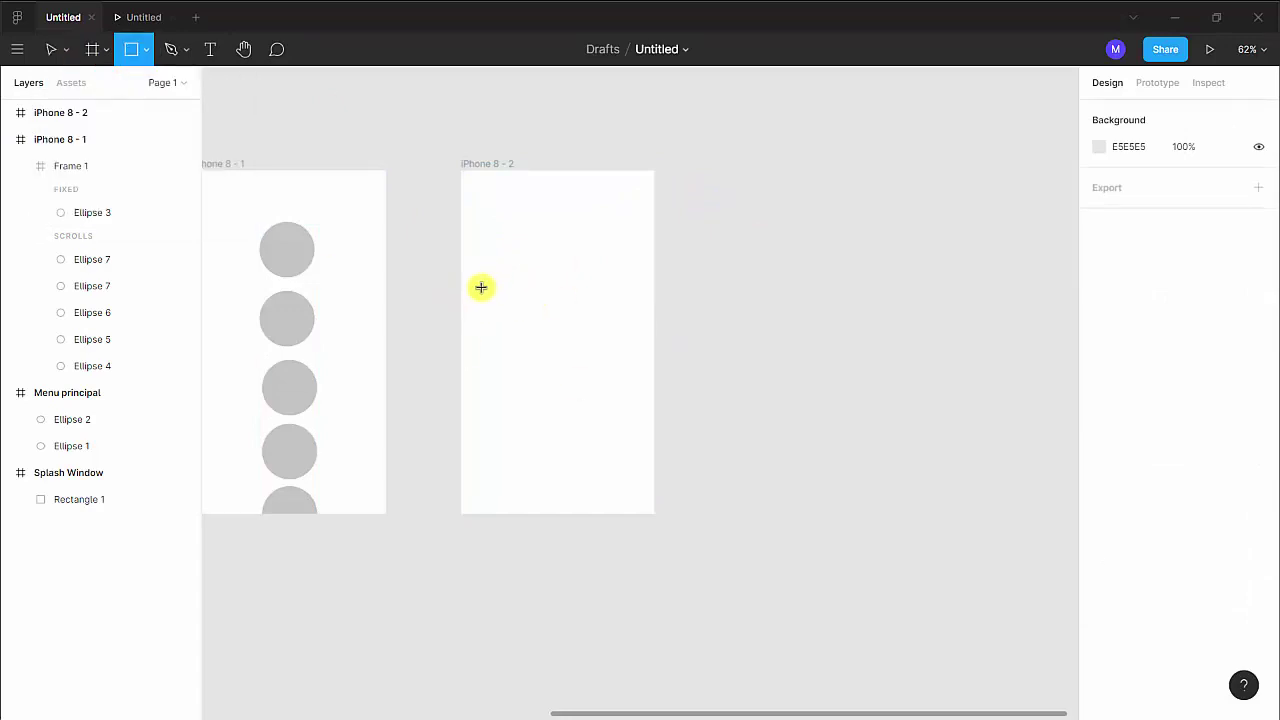
drag(475, 286, 640, 326)
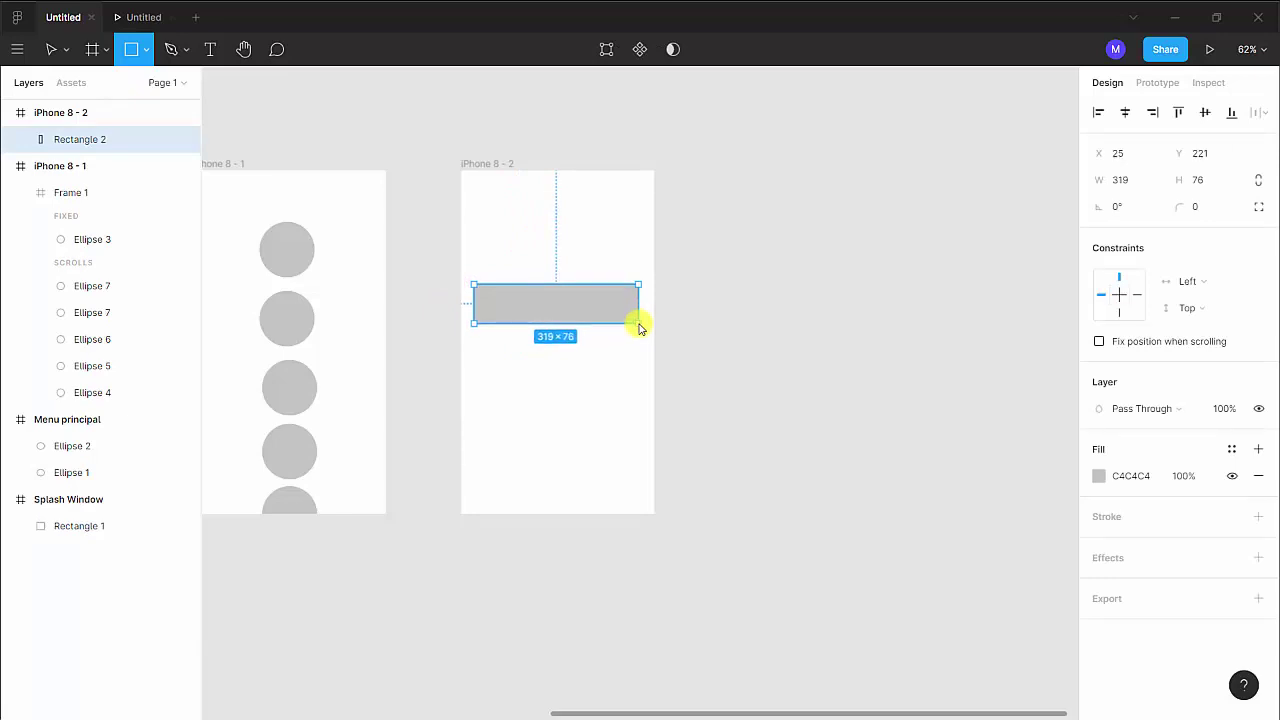
click(757, 293)
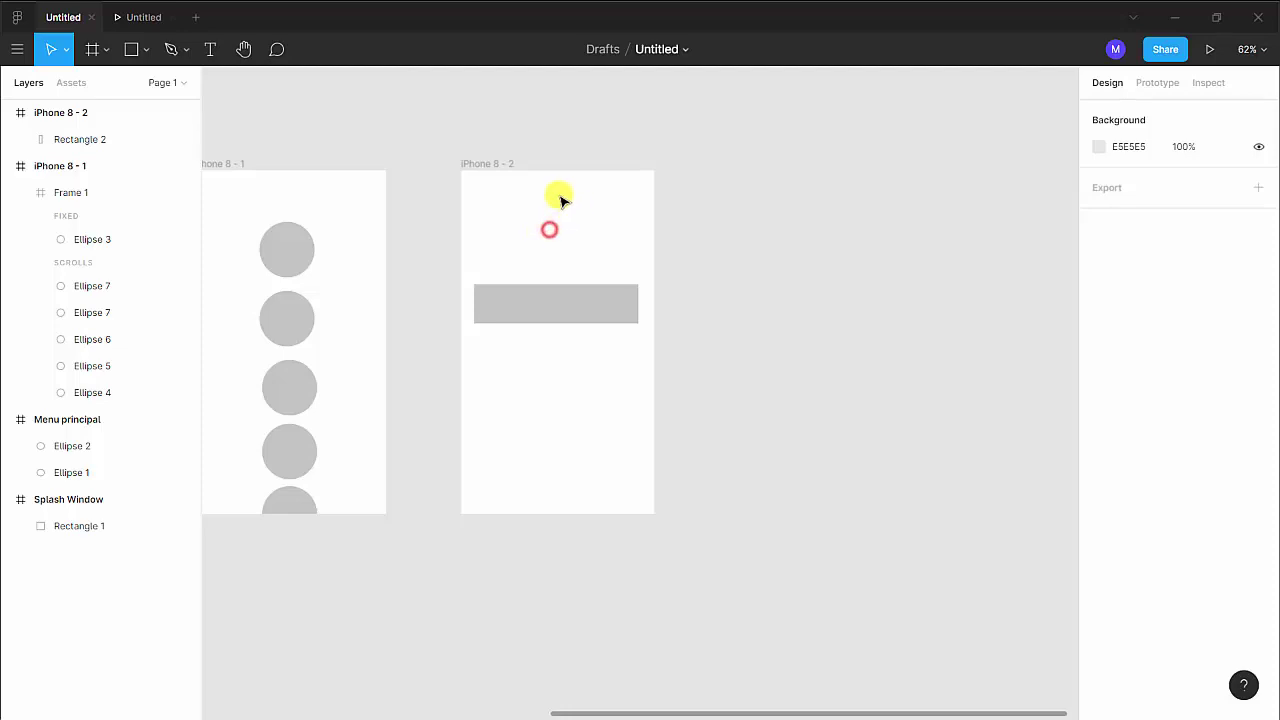
Duplicate iPhone 8 - 2 as iPhone 8 - 3 and select its rectangle
click(497, 161)
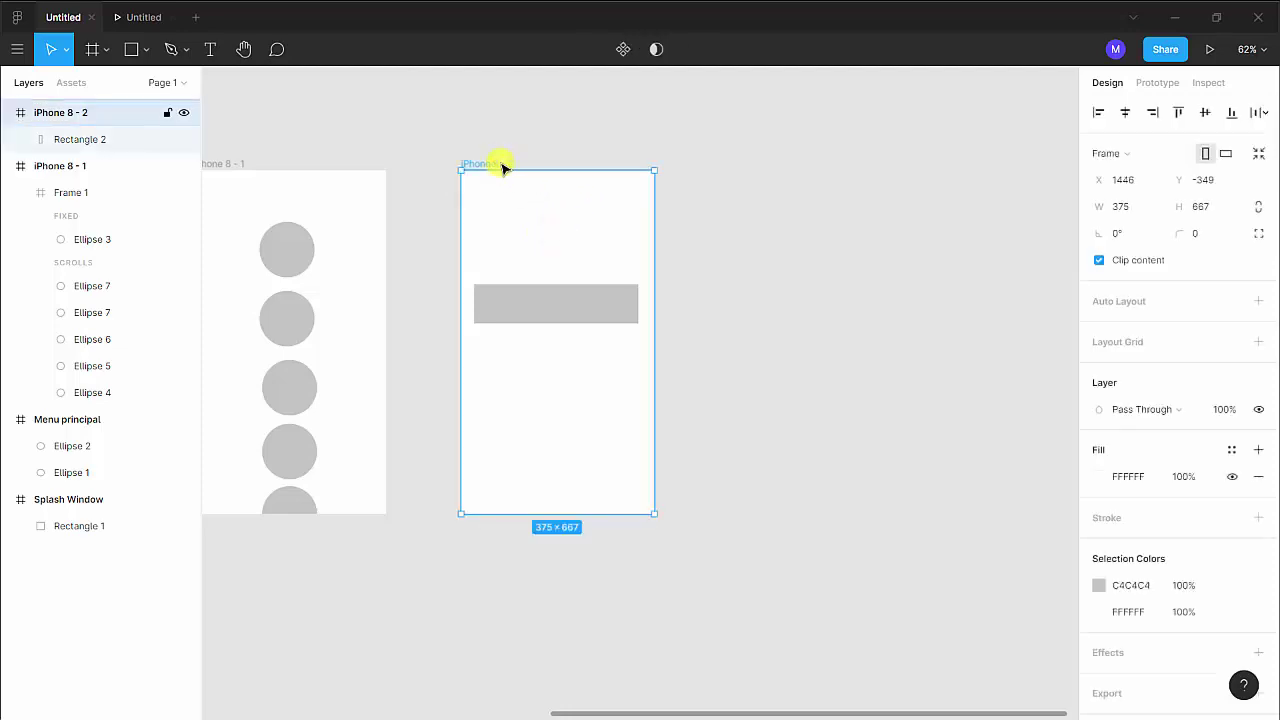
key(ctrl+v)
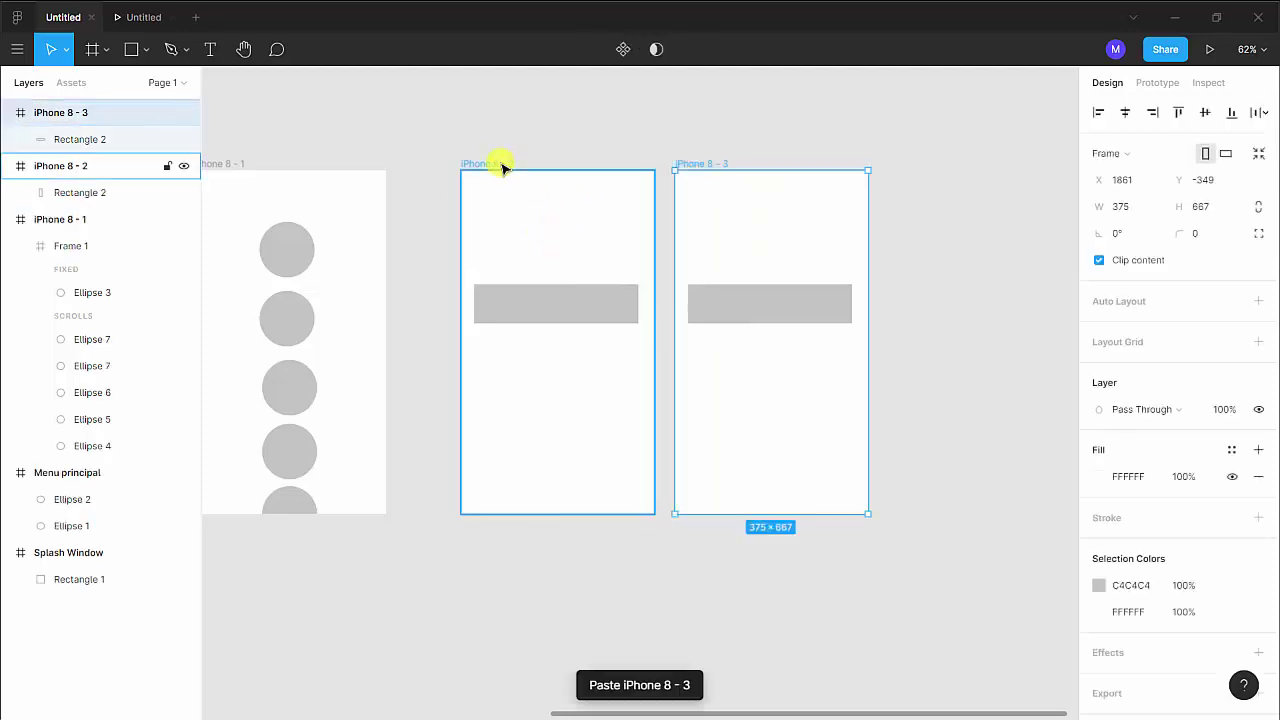
click(757, 296)
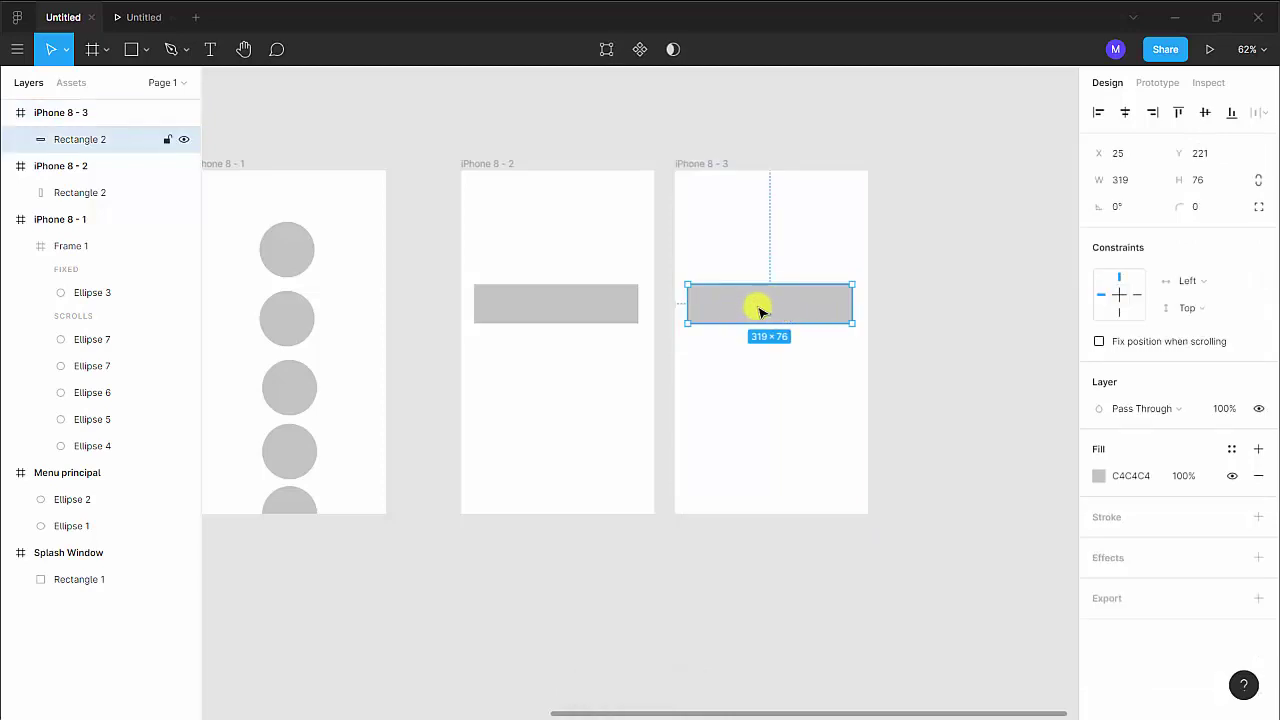
Change iPhone 8 - 3's rectangle fill to bright red
click(1099, 476)
drag(1017, 320, 1066, 313)
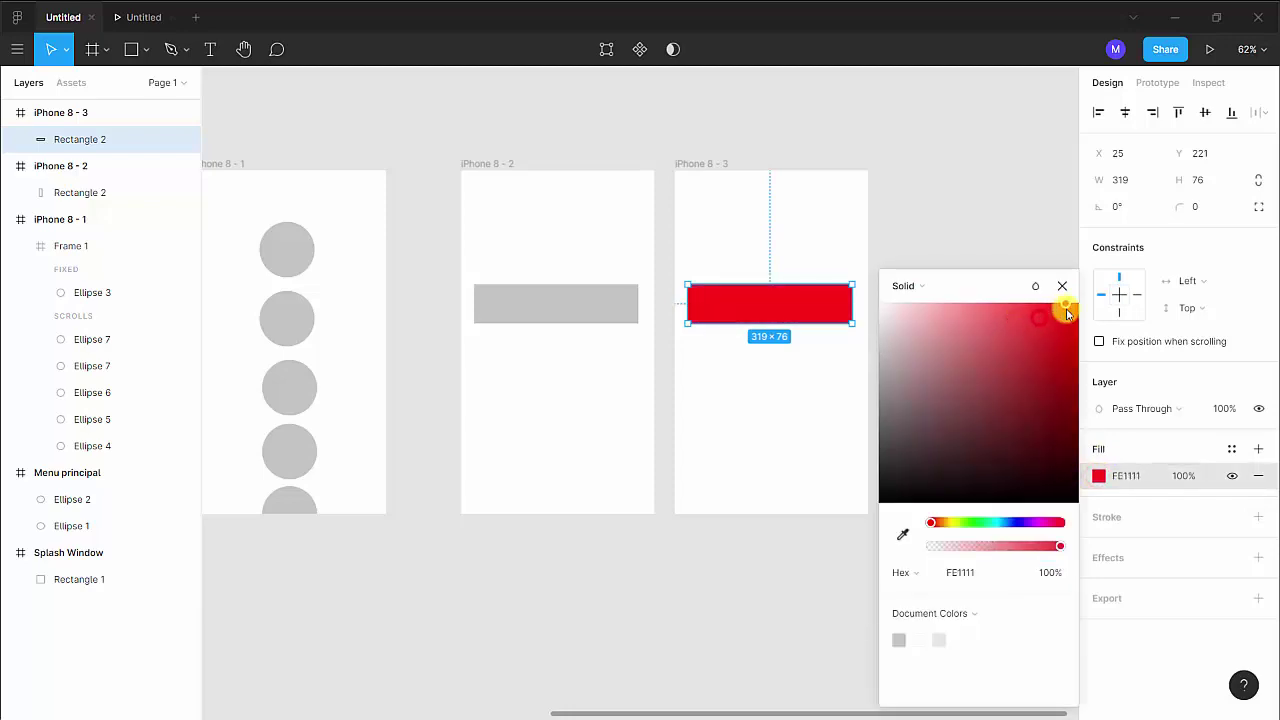
click(978, 221)
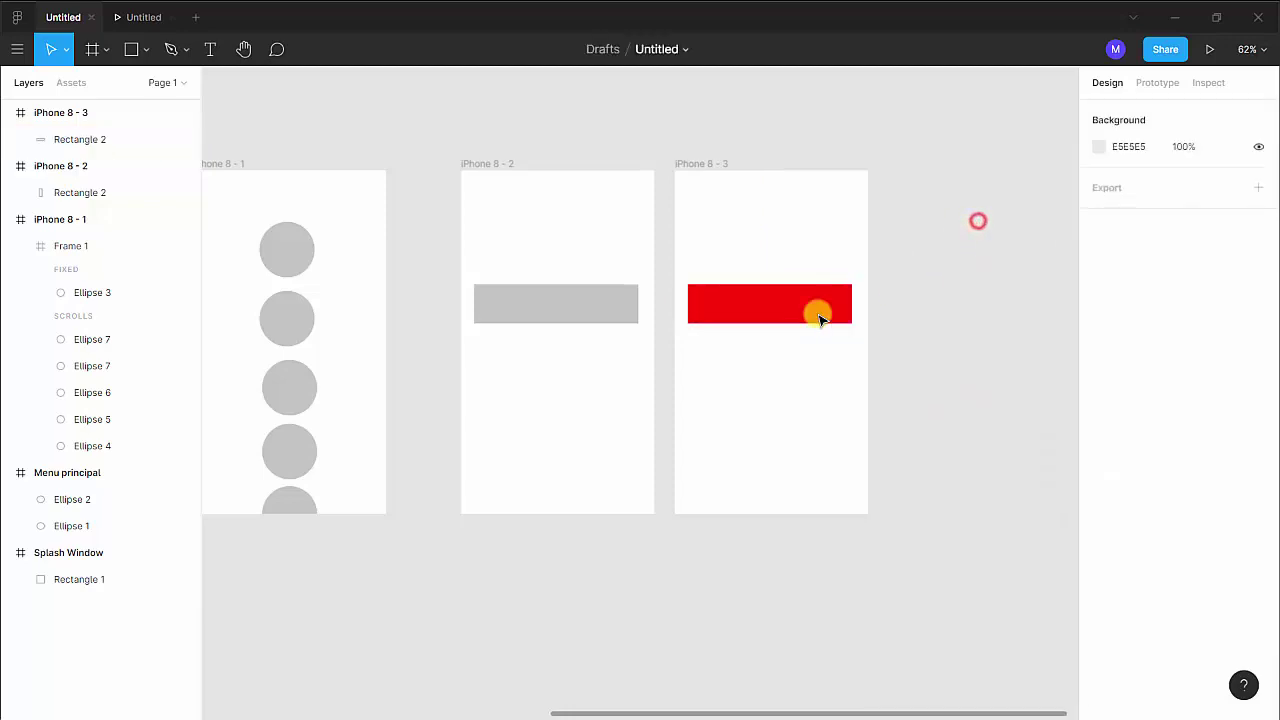
Shift iPhone 8 - 3 right and paste a red rectangle copy into iPhone 8 - 2
click(712, 166)
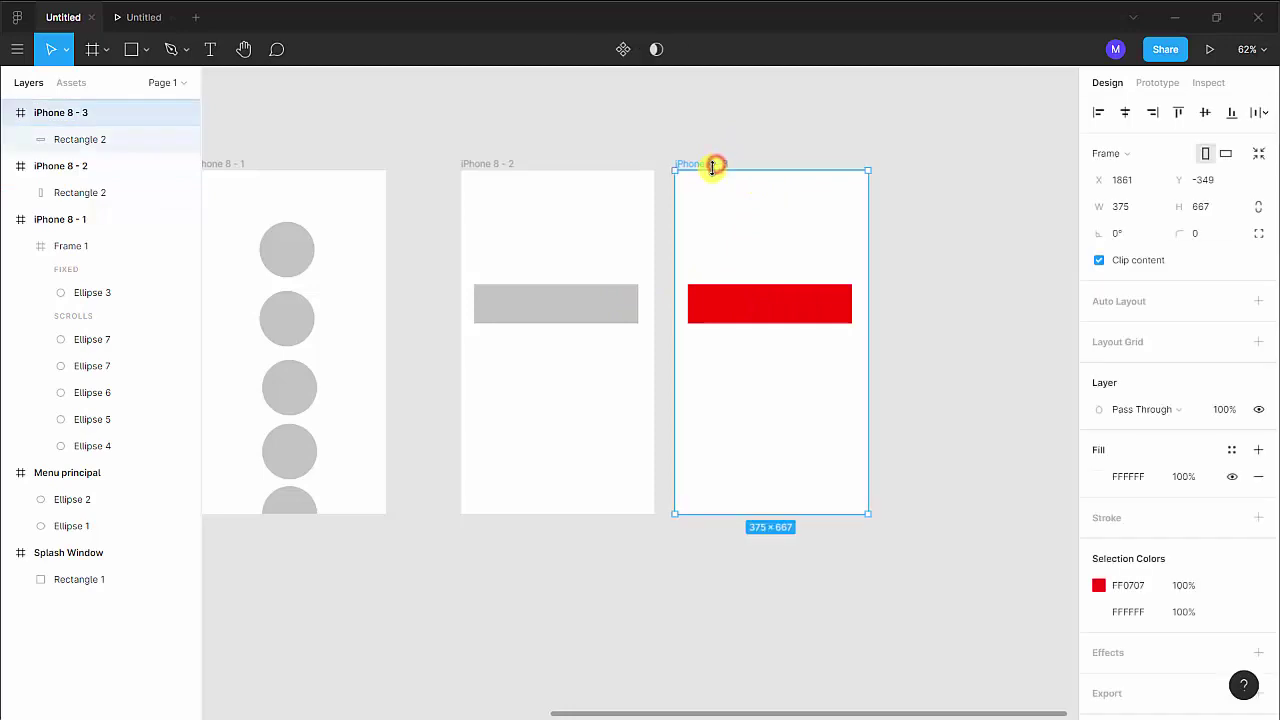
drag(750, 172, 892, 165)
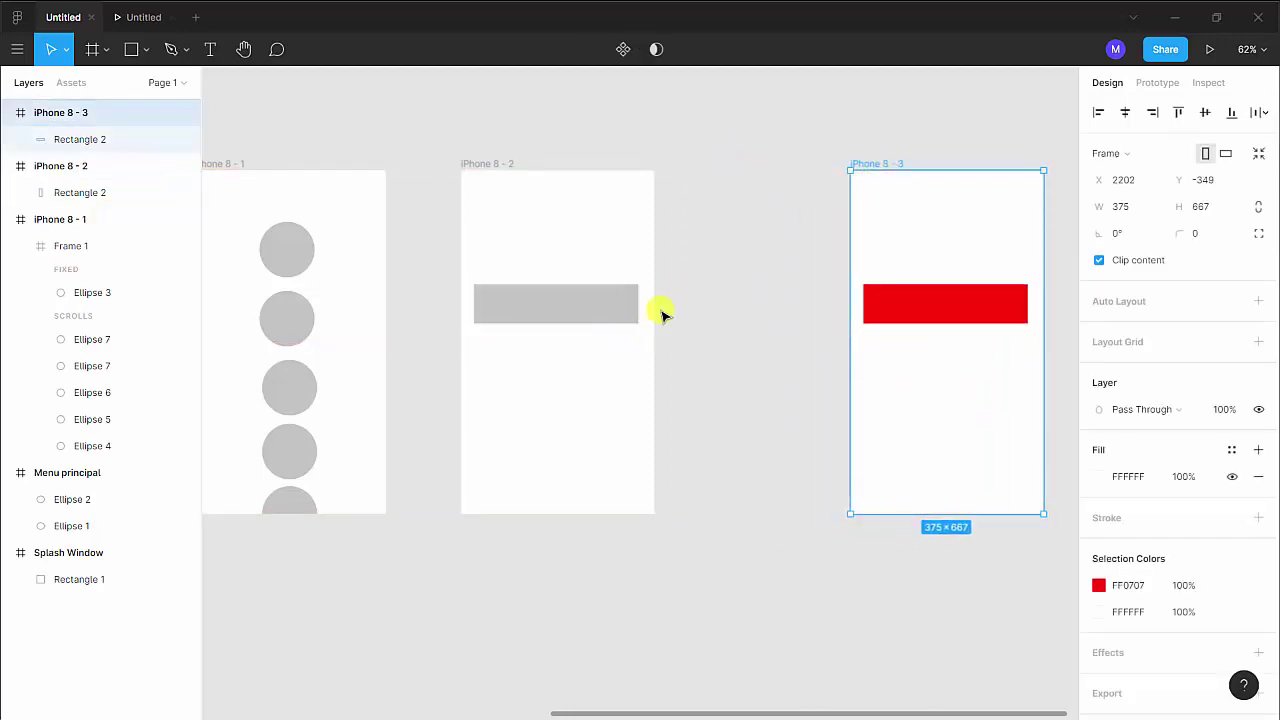
click(910, 314)
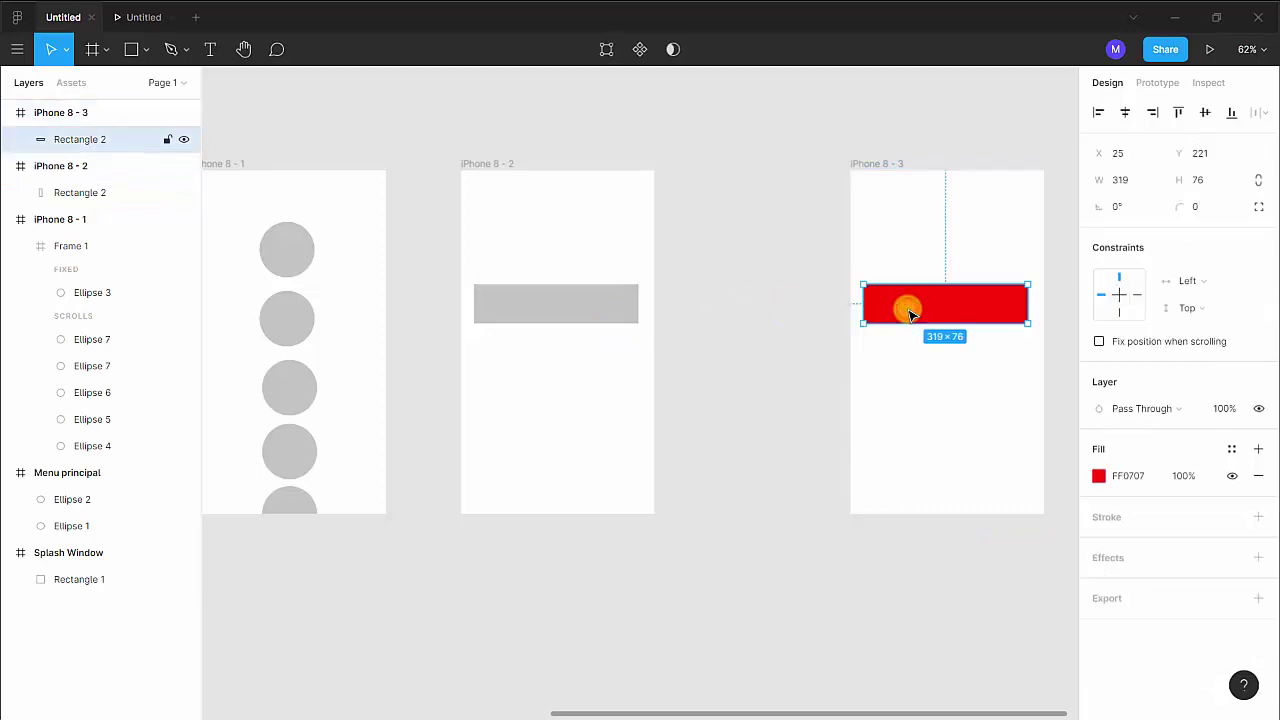
key(ctrl+v)
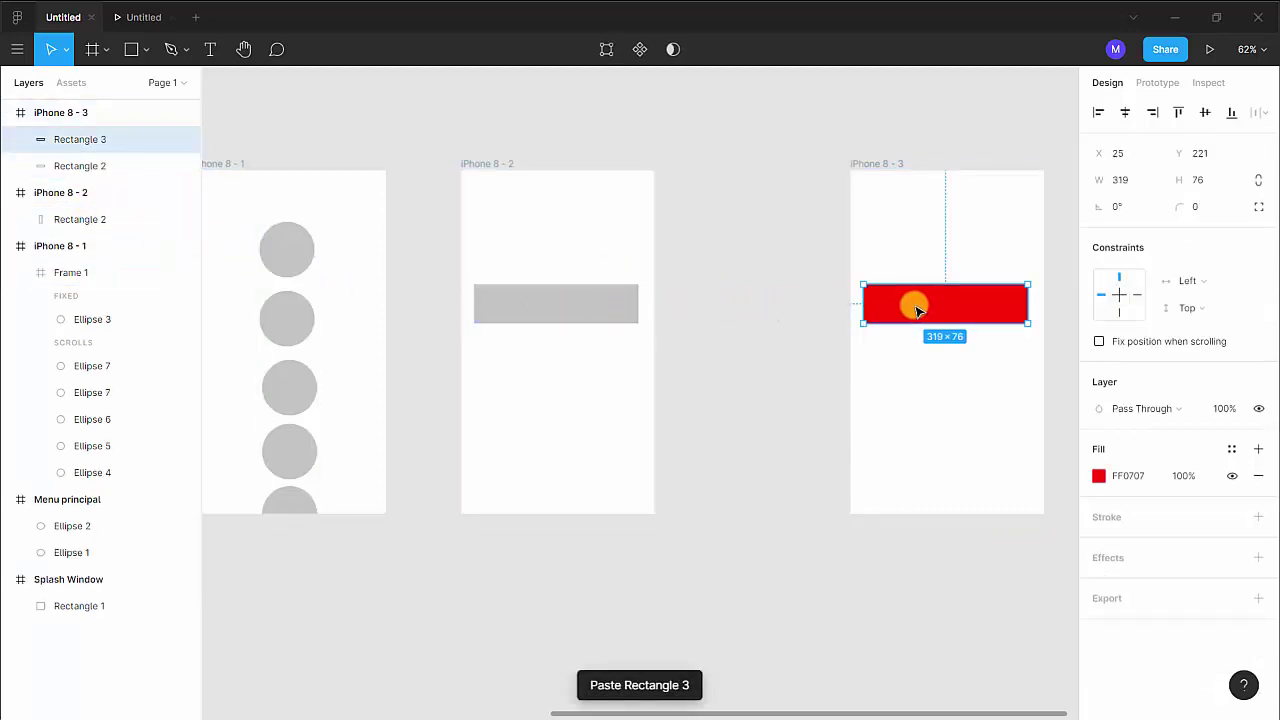
drag(914, 305, 720, 310)
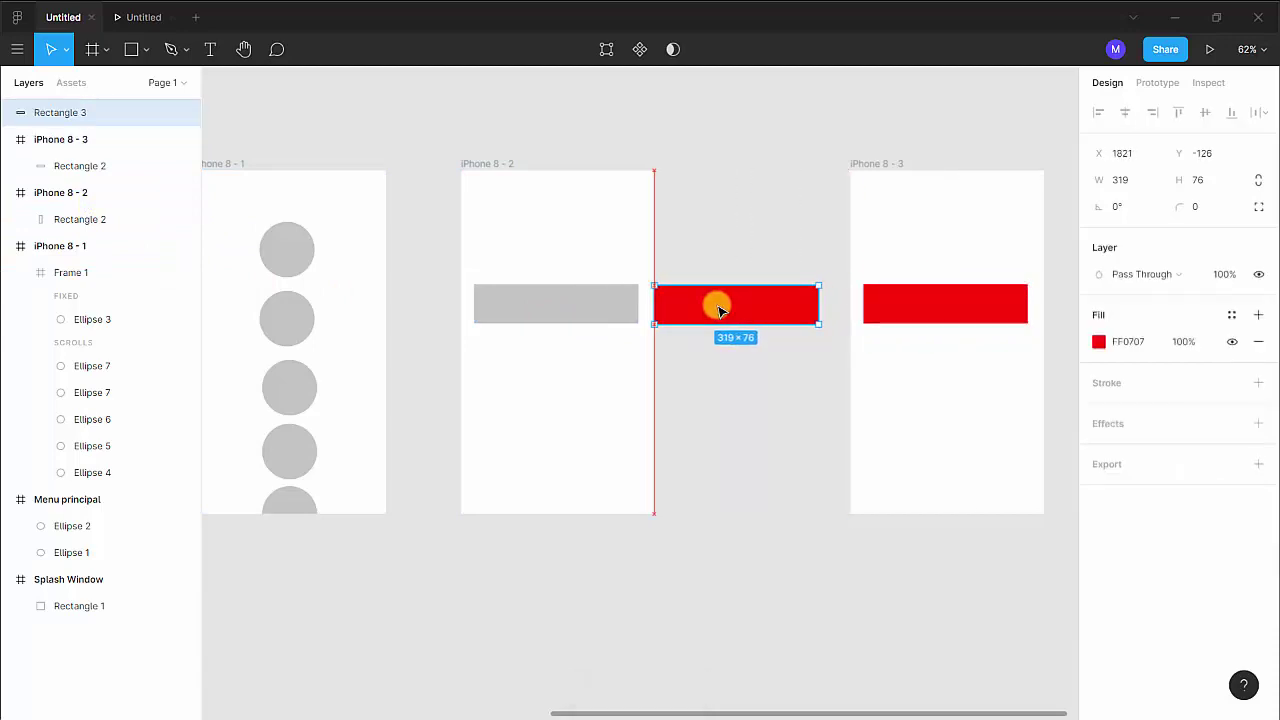
drag(68, 117, 131, 217)
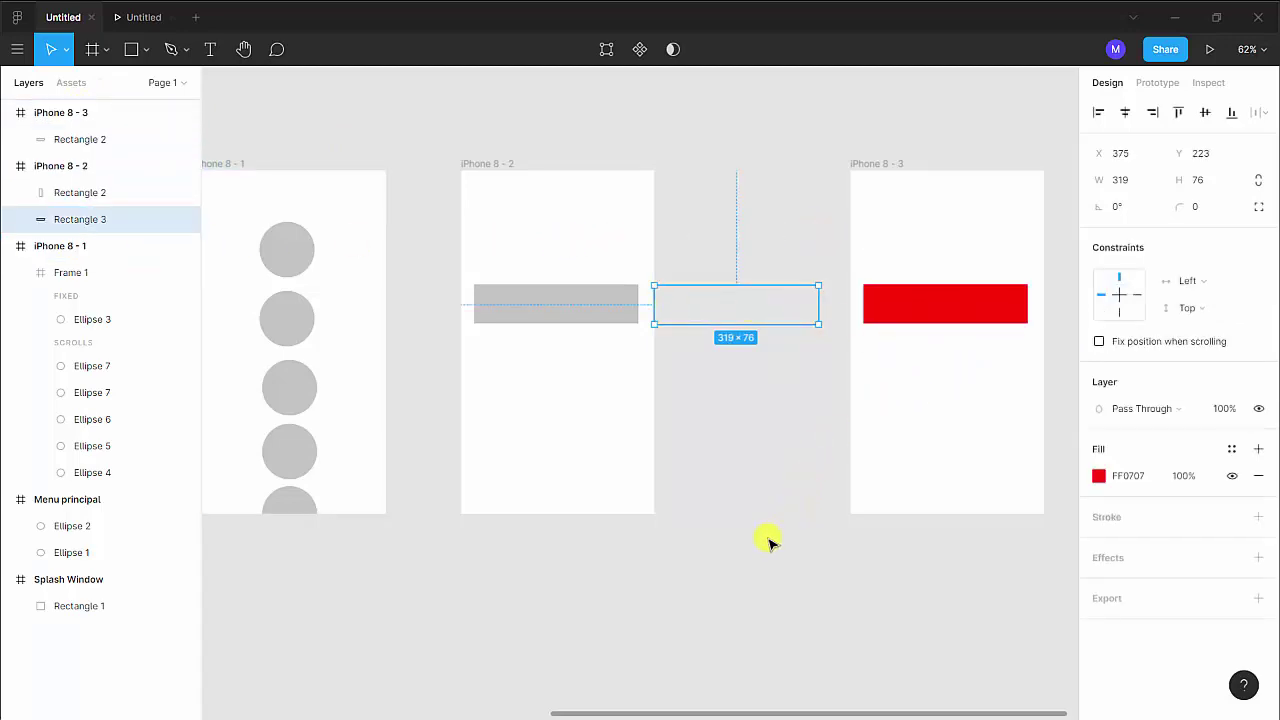
Paste a grey rectangle copy into iPhone 8 - 3, placed outside its visible area
drag(703, 508, 551, 506)
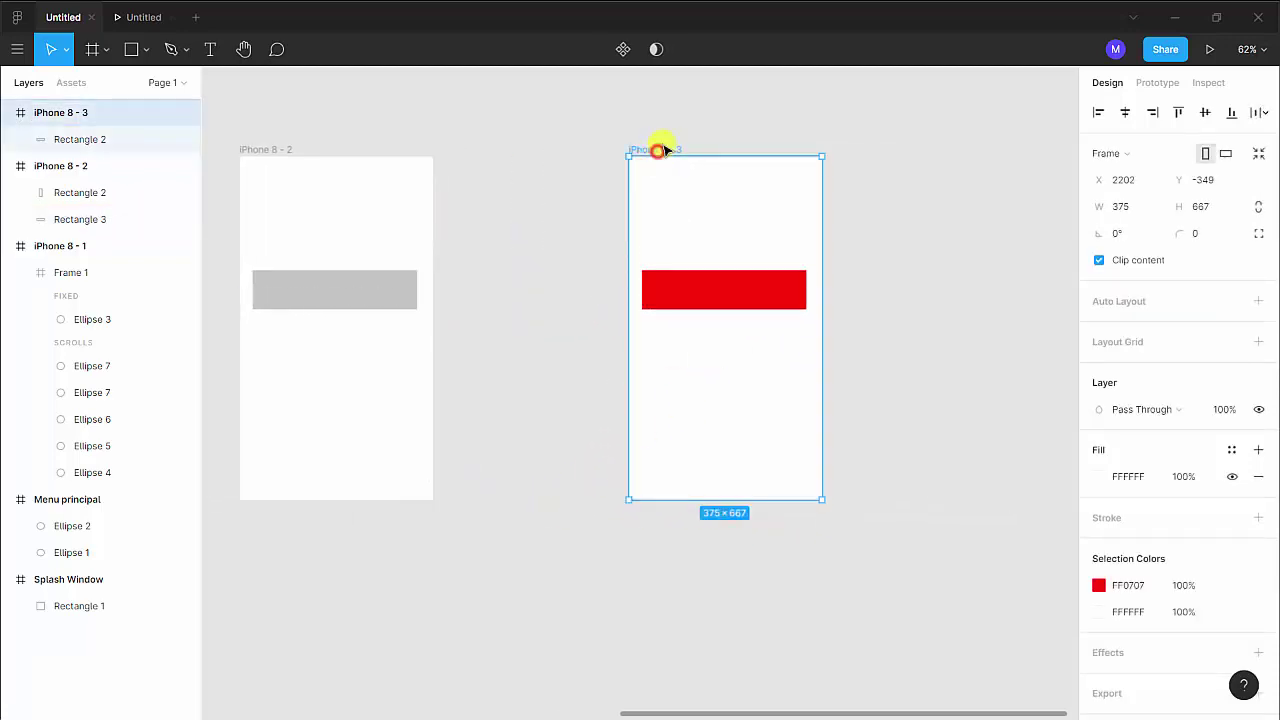
drag(665, 150, 836, 152)
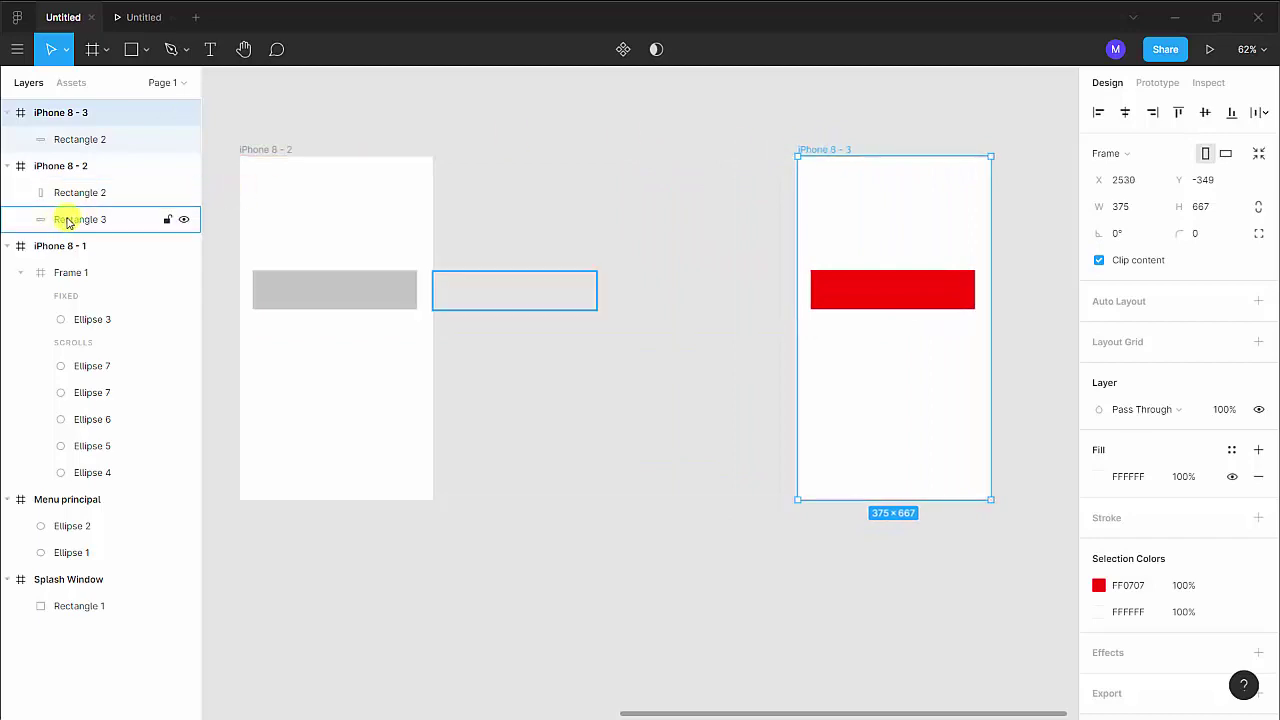
click(310, 289)
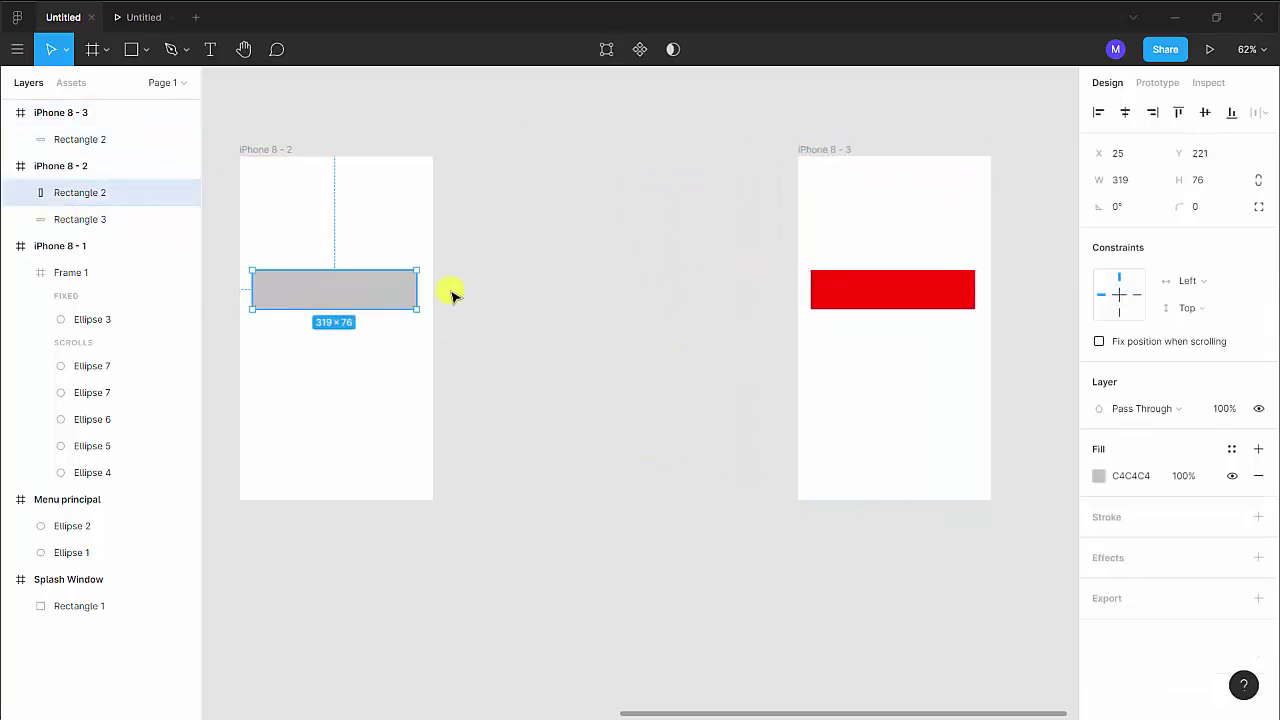
key(ctrl+v)
drag(337, 289, 717, 290)
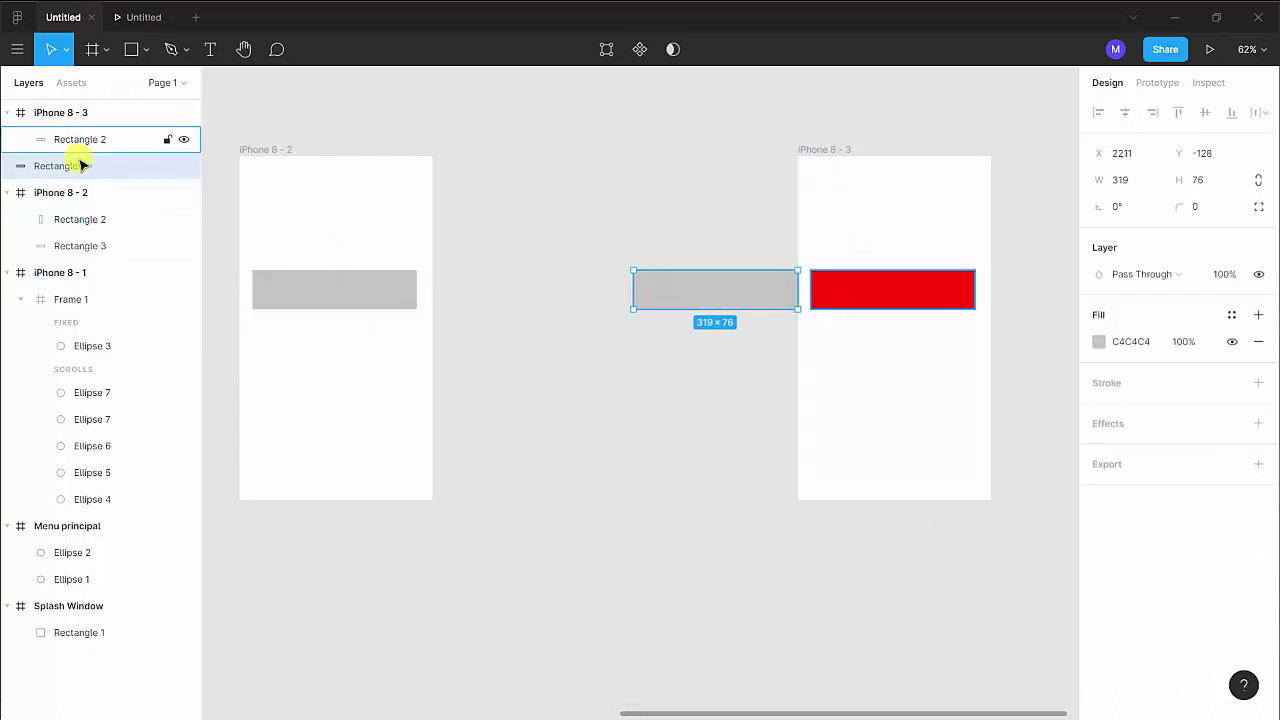
drag(70, 166, 126, 130)
click(626, 181)
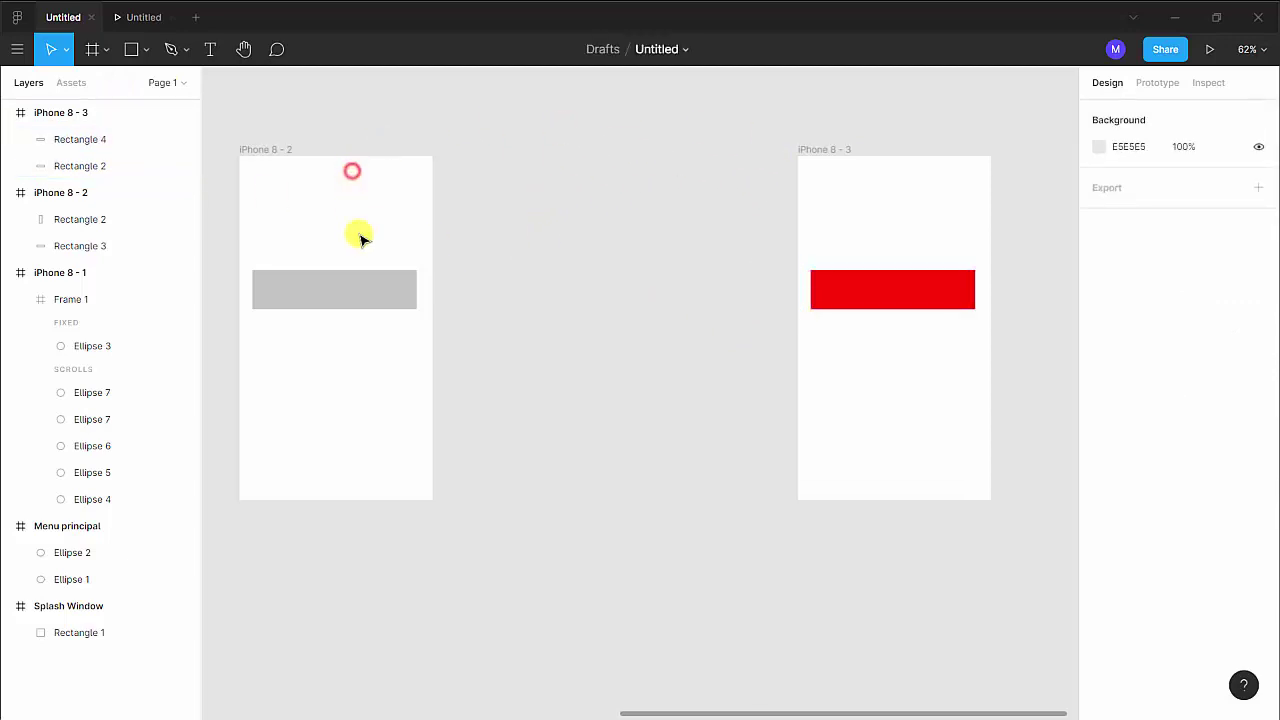
Give the gray rectangle an On Drag interaction that navigates to iPhone 8 - 3
click(309, 289)
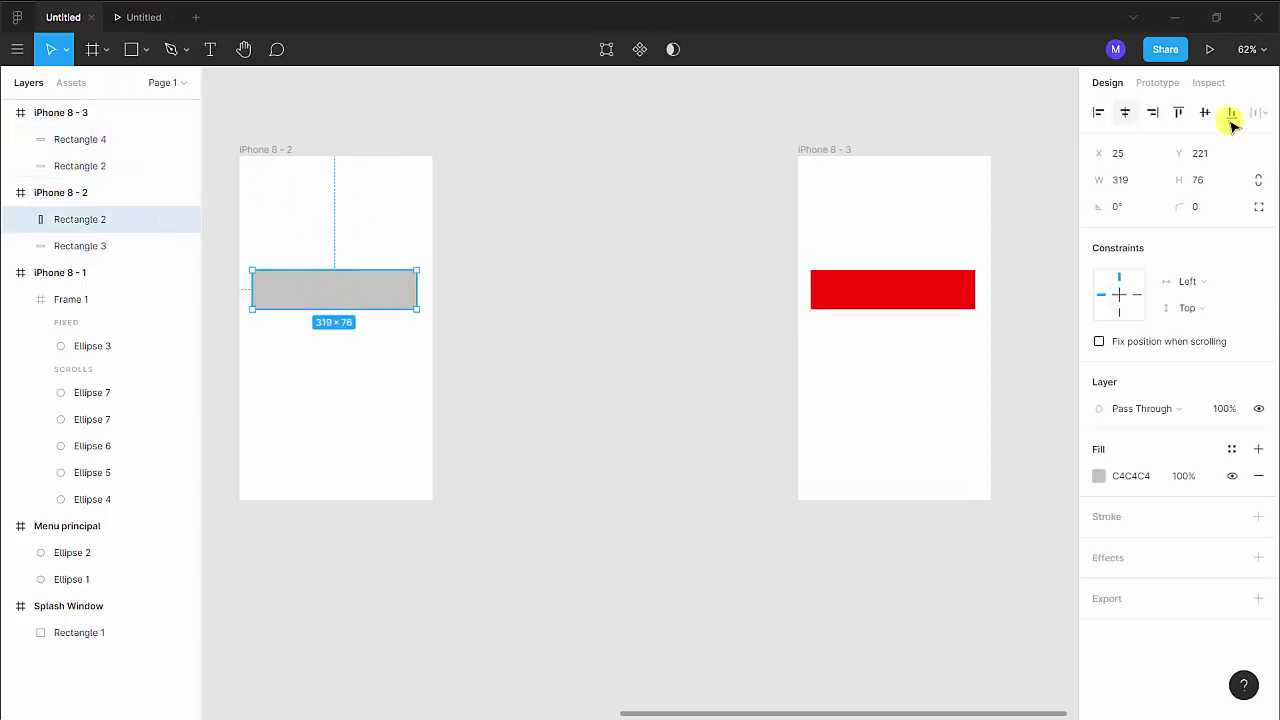
click(1160, 83)
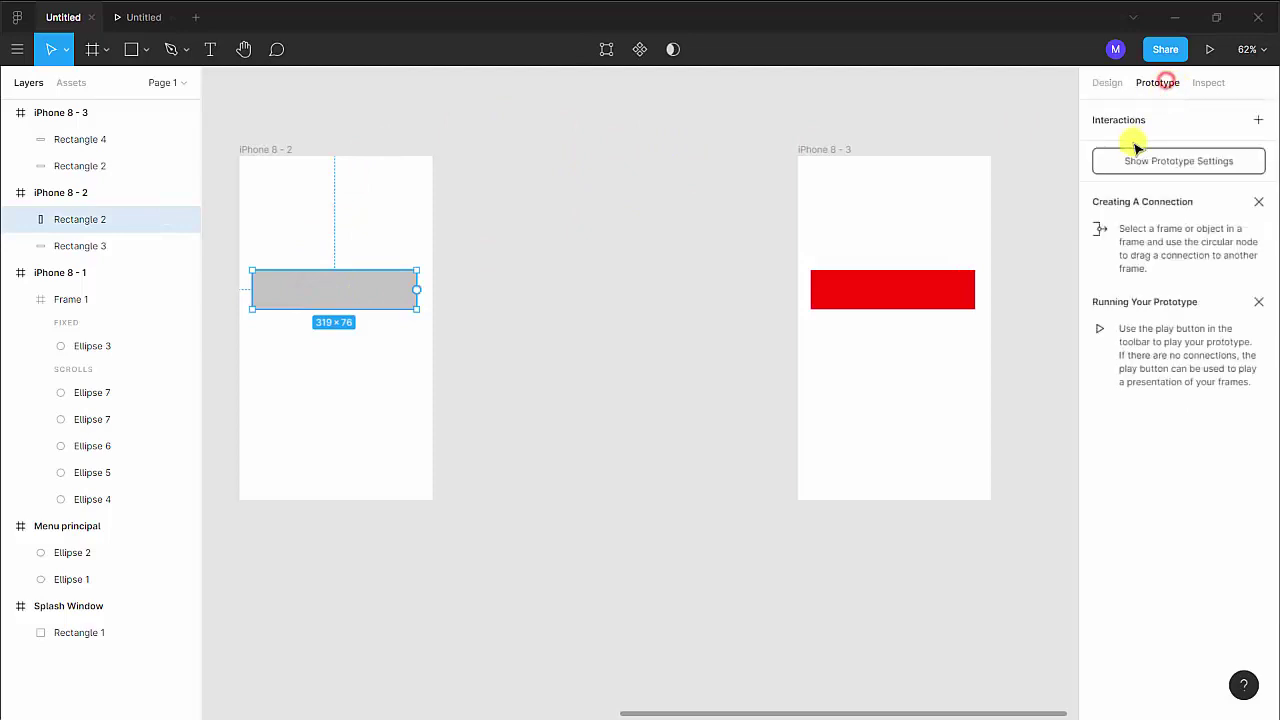
click(1255, 122)
click(1103, 149)
click(932, 188)
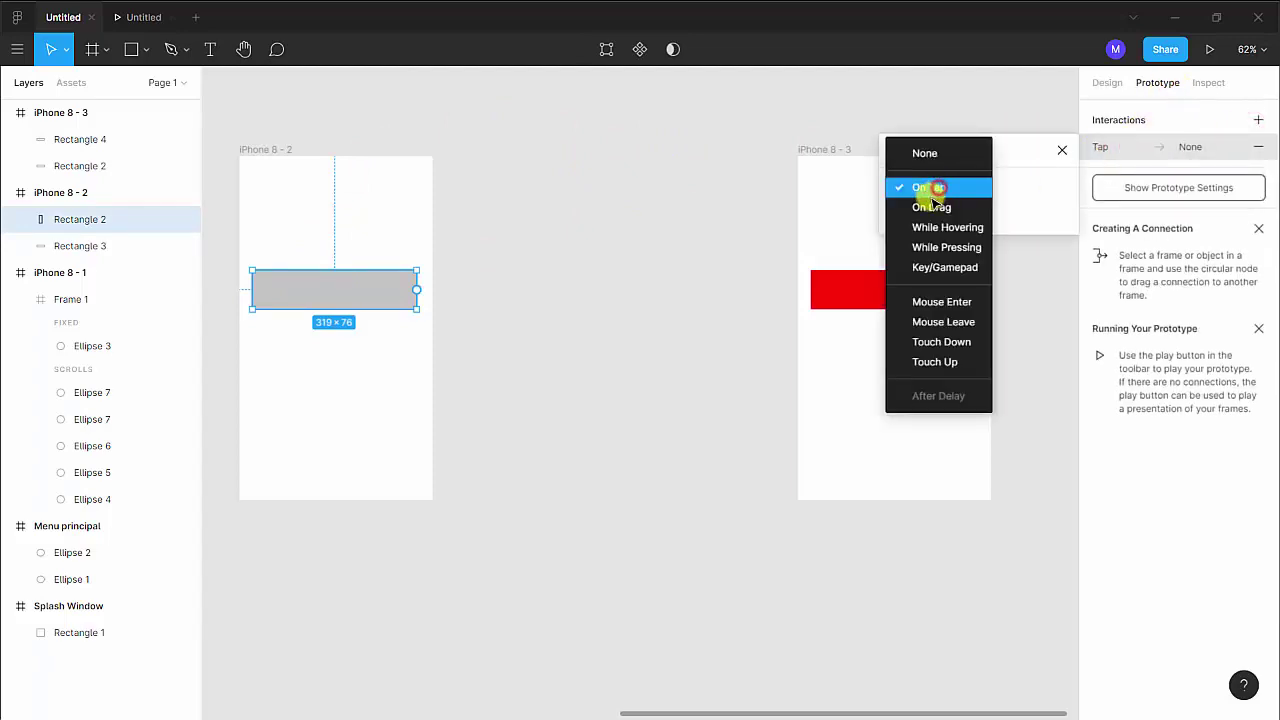
click(930, 207)
click(930, 214)
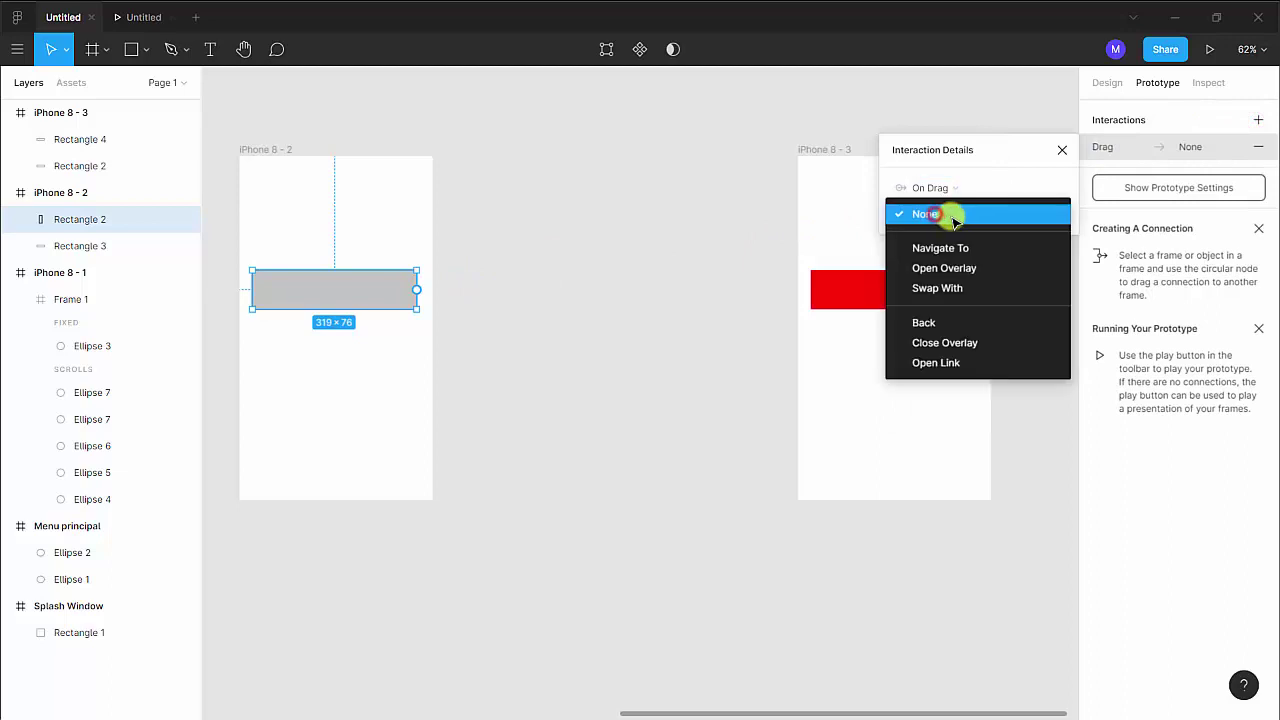
click(955, 250)
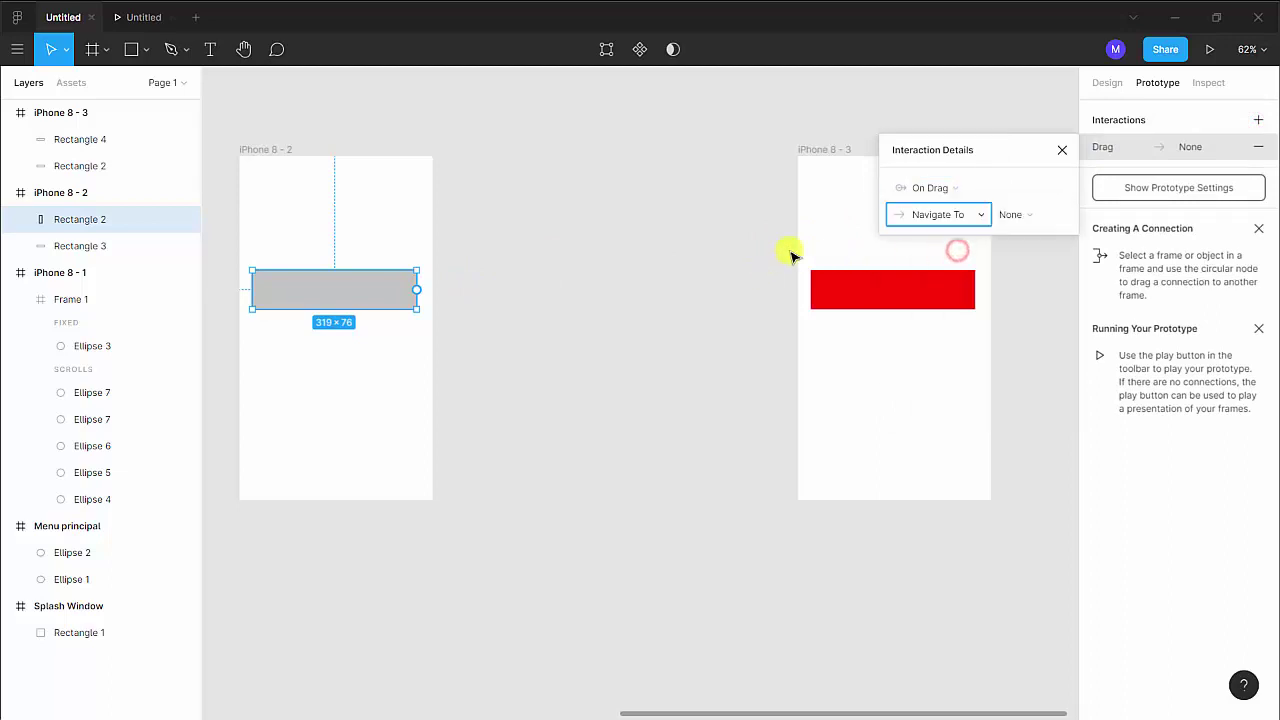
click(1036, 214)
click(1087, 229)
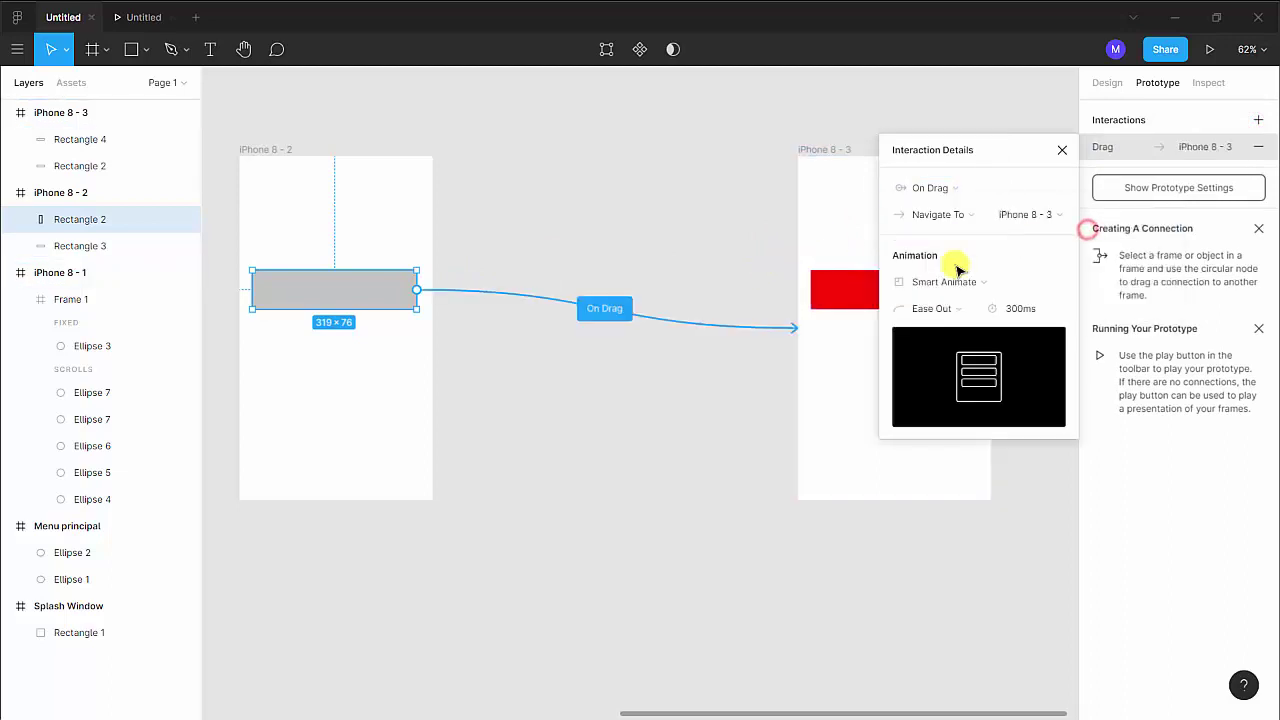
Link the red rectangle On Drag back to iPhone 8 - 2, then start the preview
click(852, 296)
click(1138, 119)
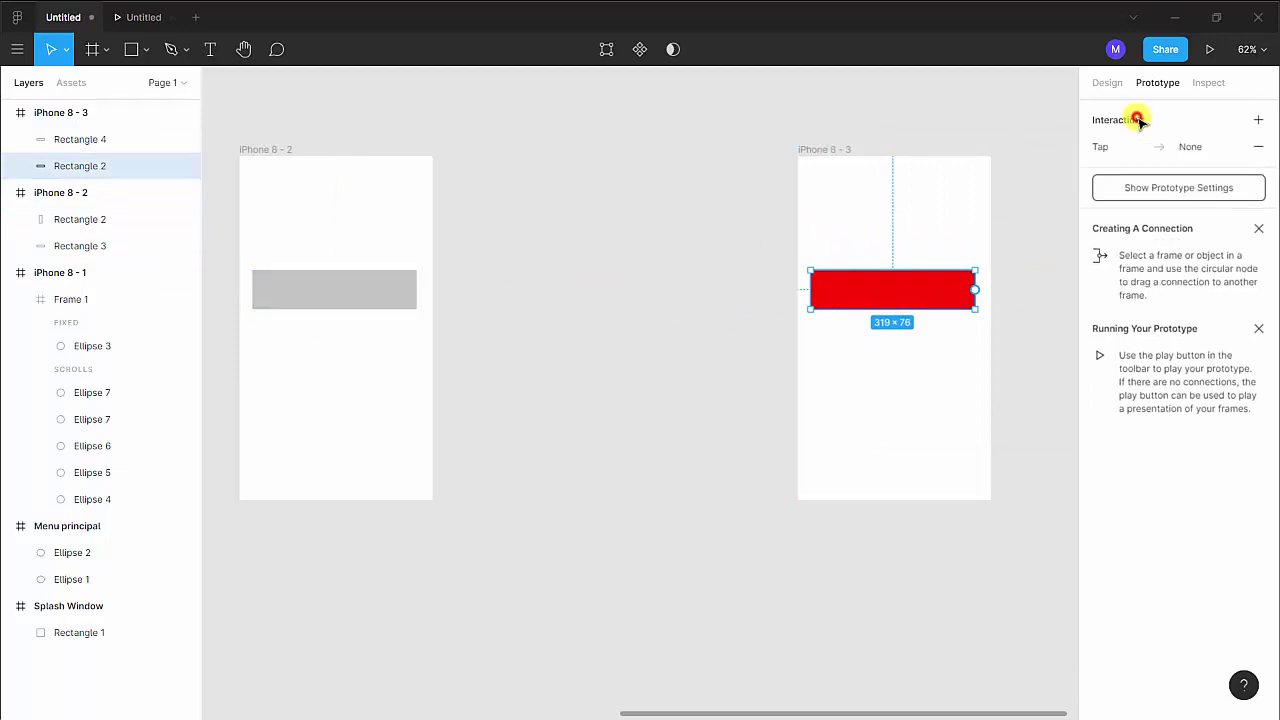
click(1140, 146)
click(930, 189)
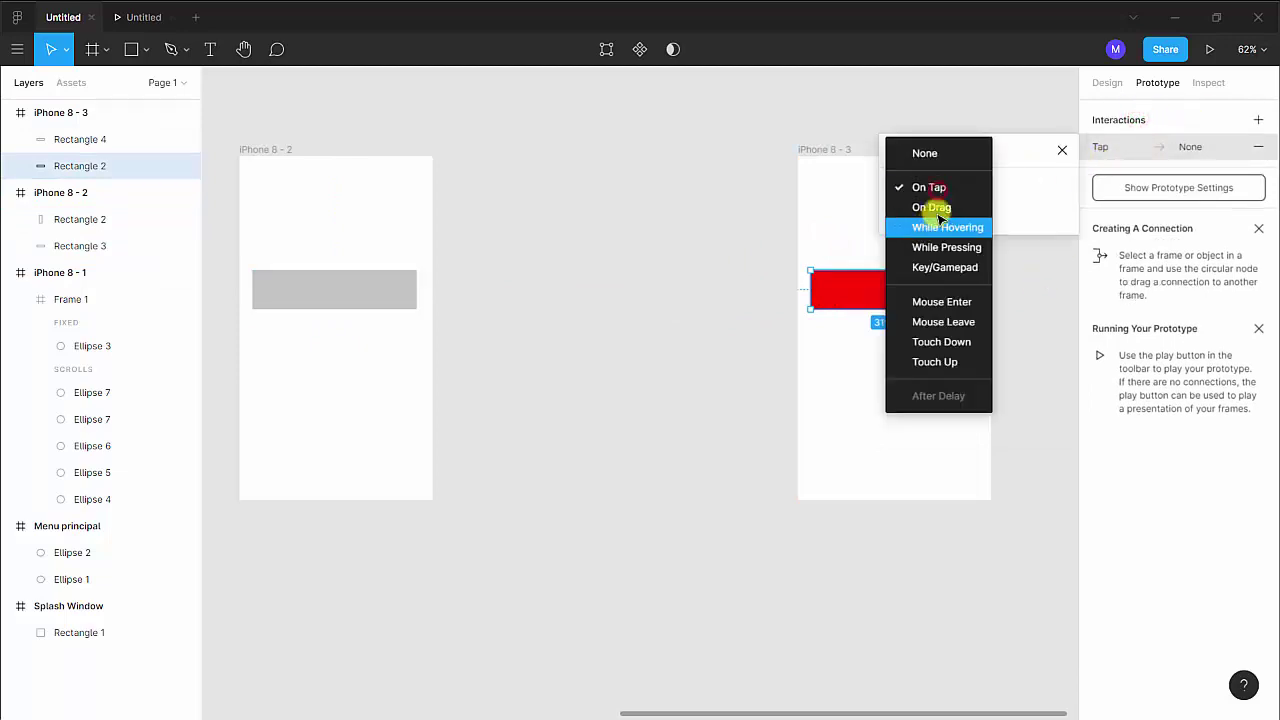
click(940, 214)
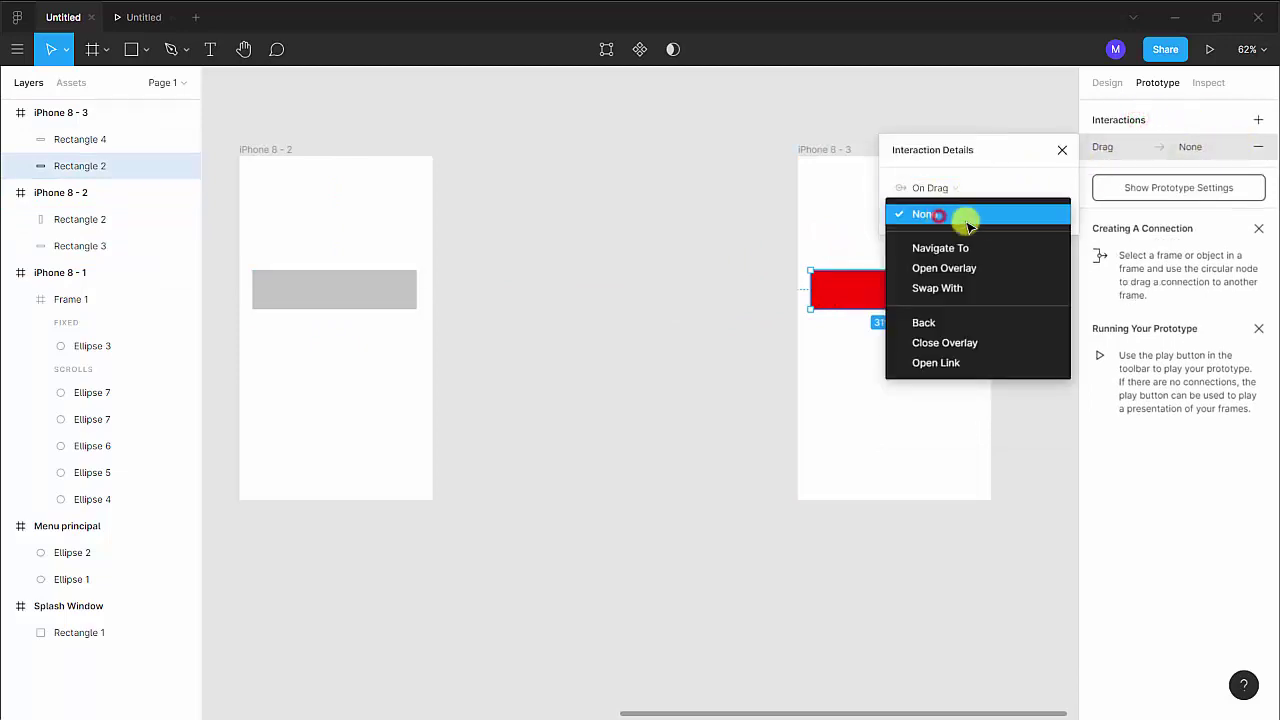
click(955, 250)
click(1018, 215)
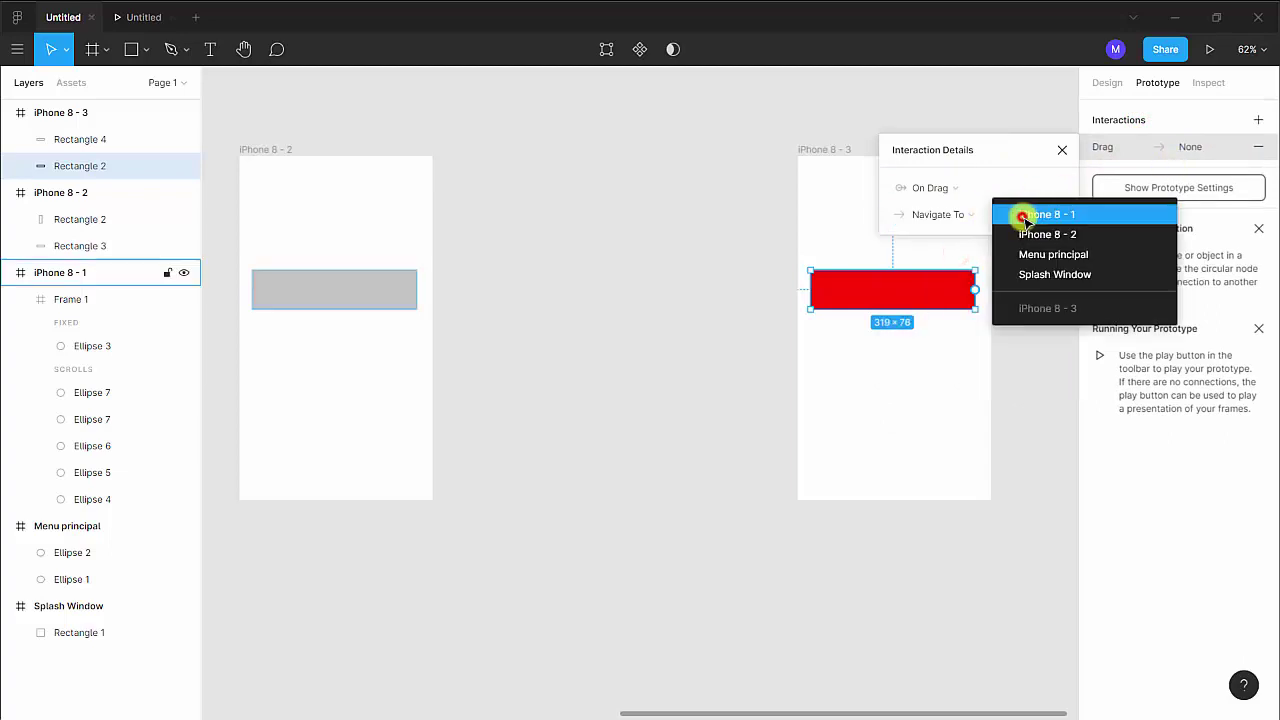
click(1052, 233)
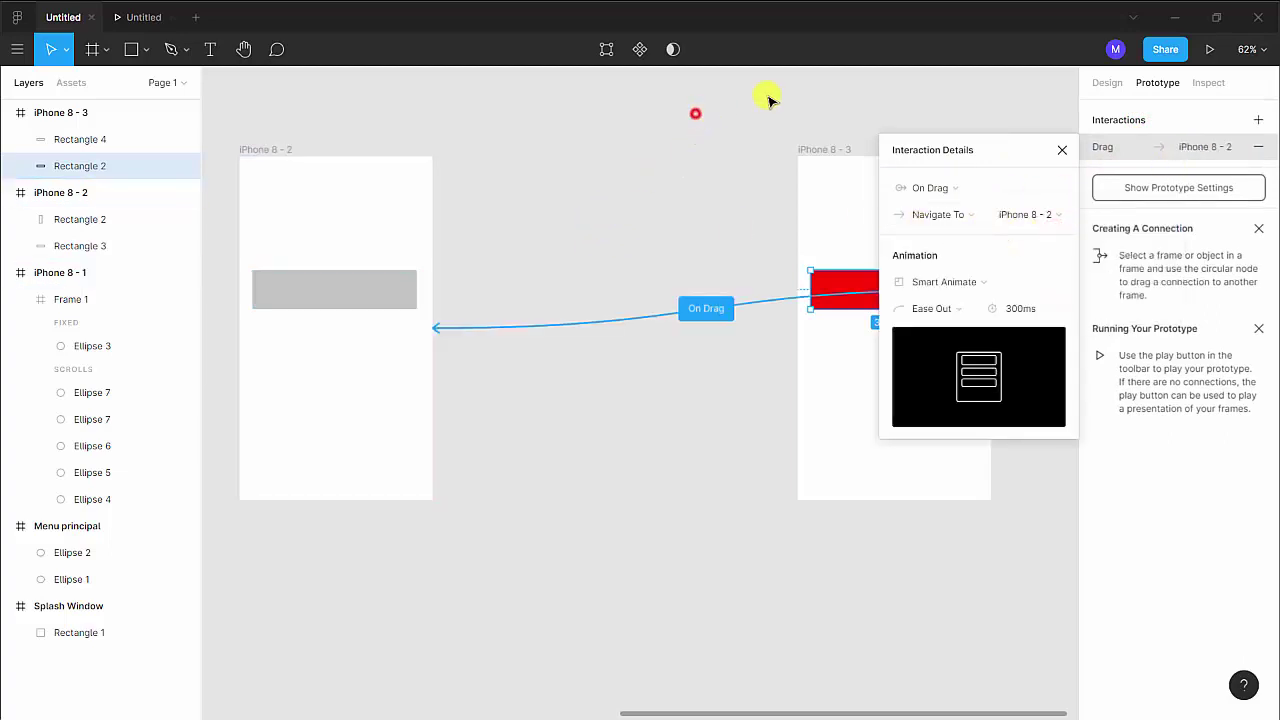
click(1207, 49)
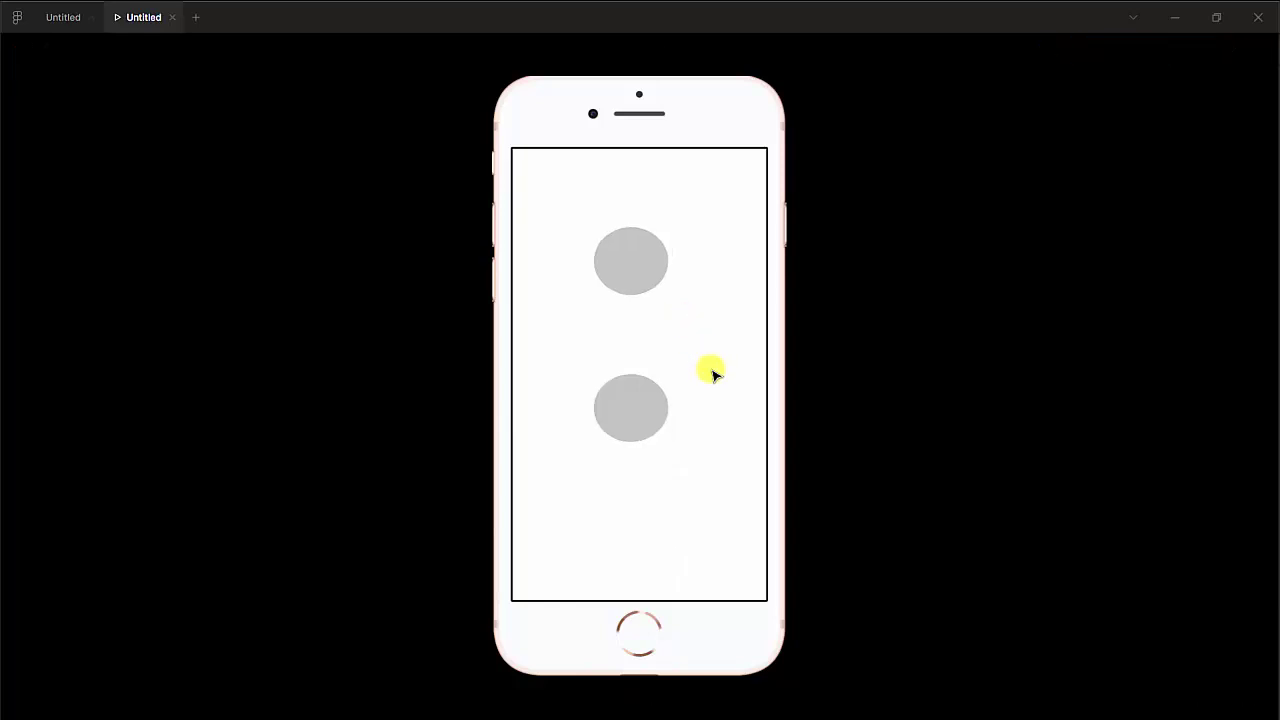
Set the prototype's starting frame to iPhone 8 - 2
click(173, 17)
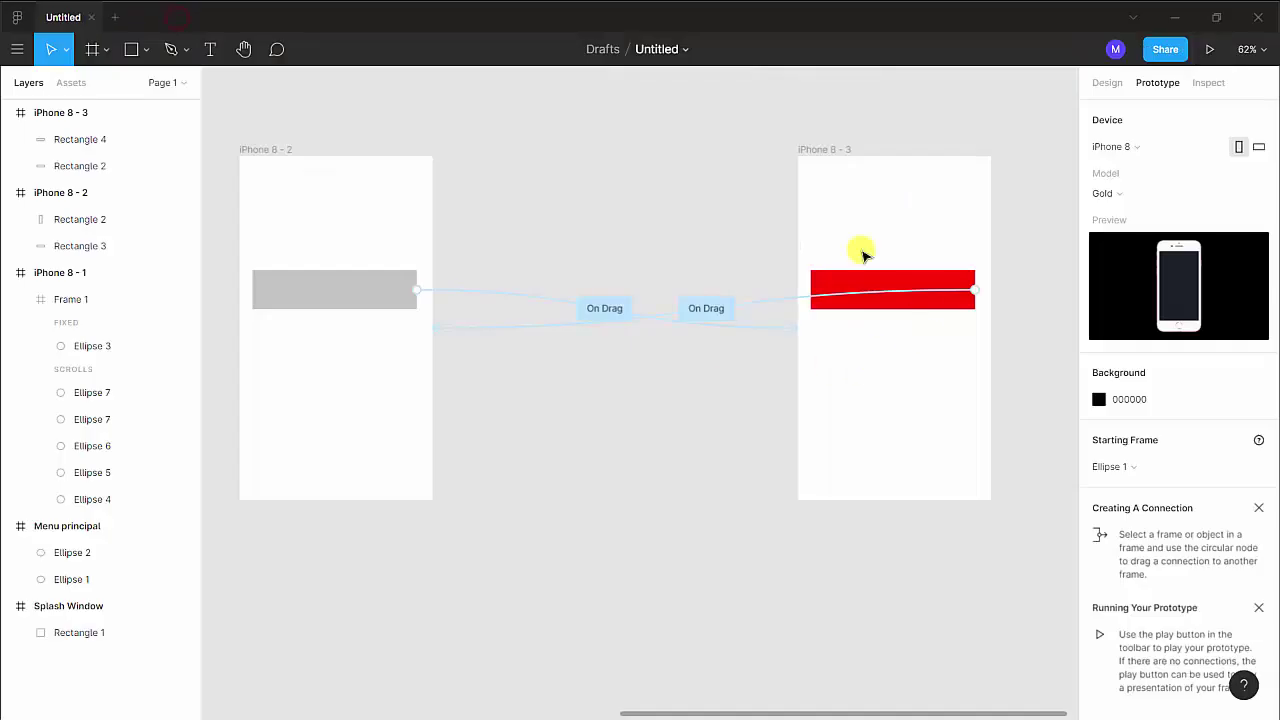
click(273, 152)
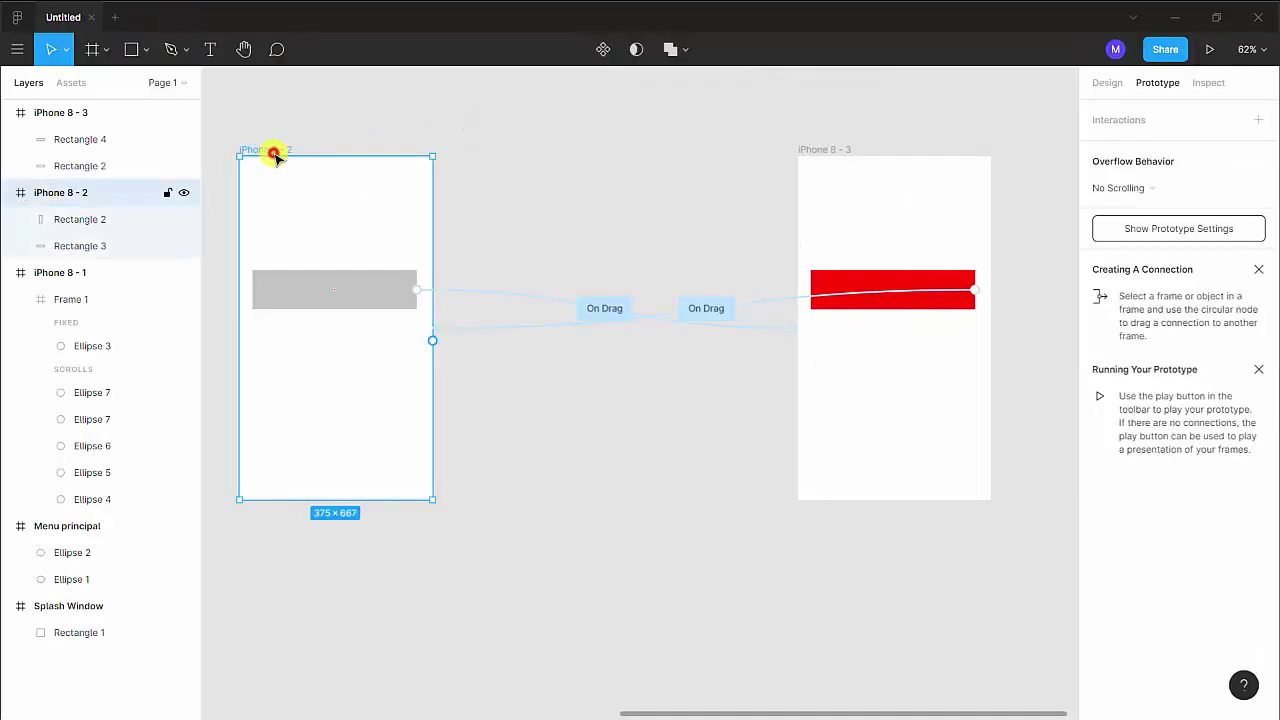
click(622, 140)
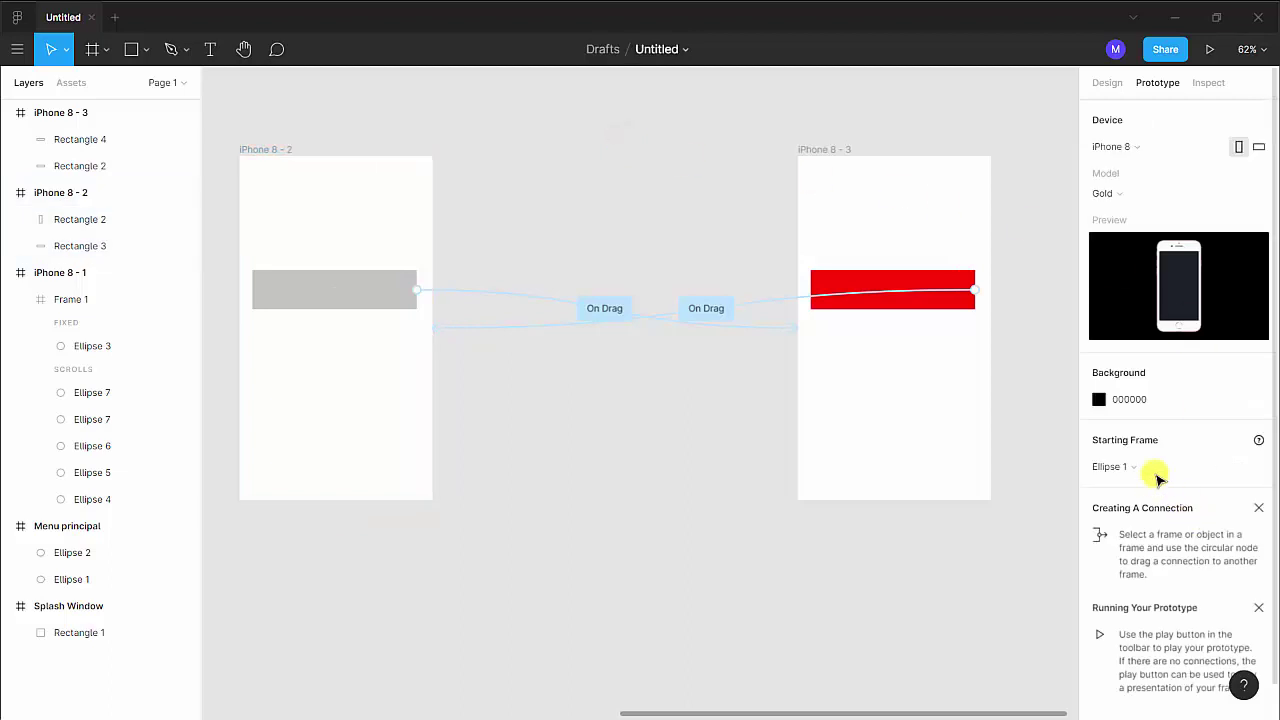
click(1126, 467)
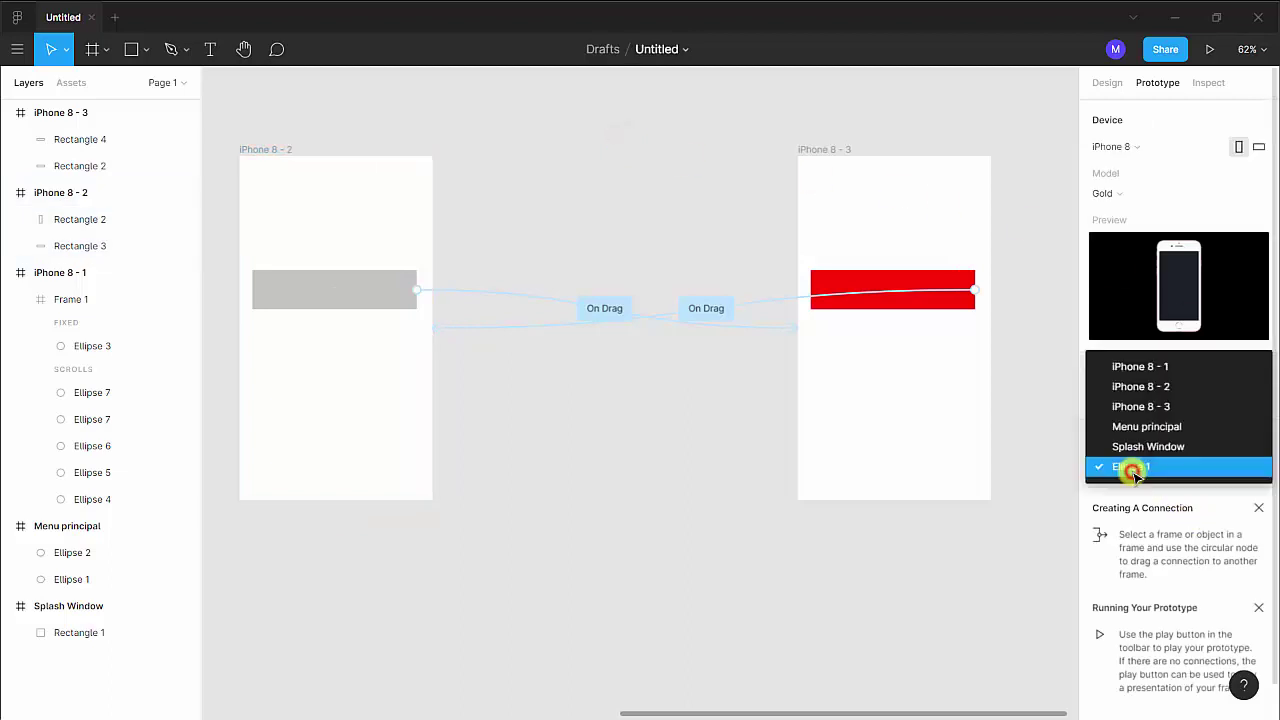
click(1140, 386)
Preview and drag the gray bar to the red screen, then reopen its drag connection
click(1208, 50)
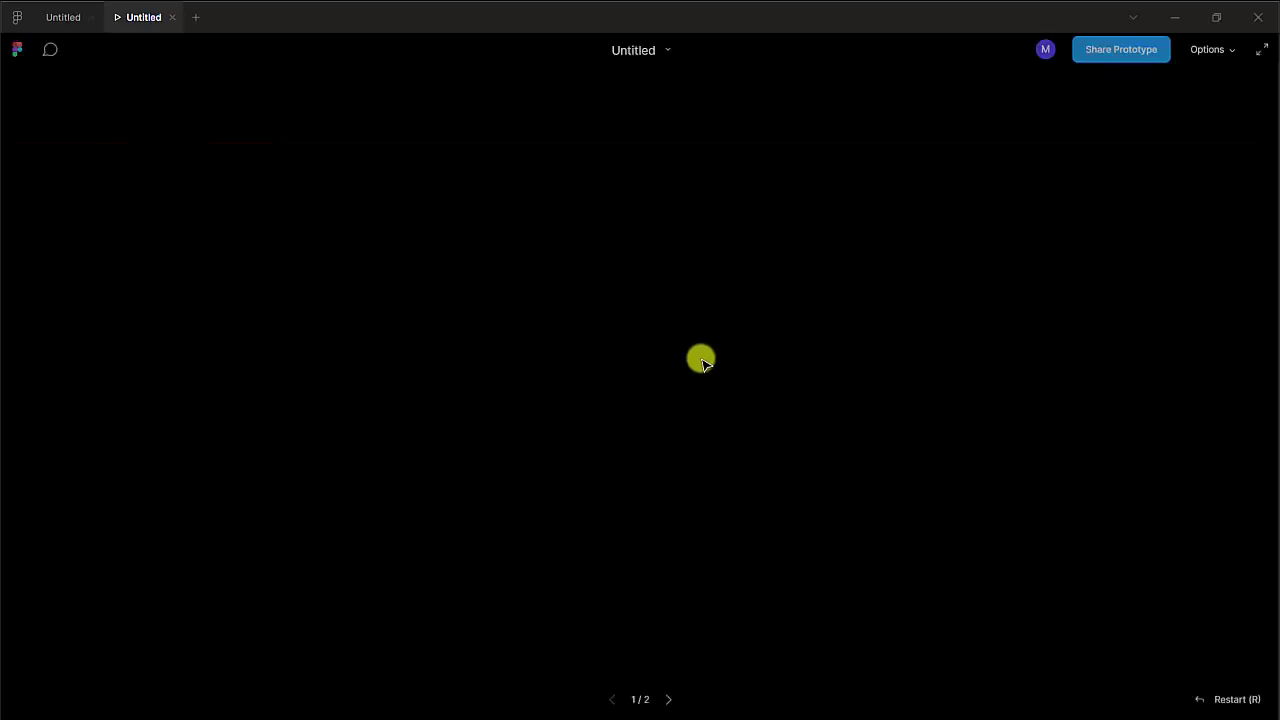
click(671, 328)
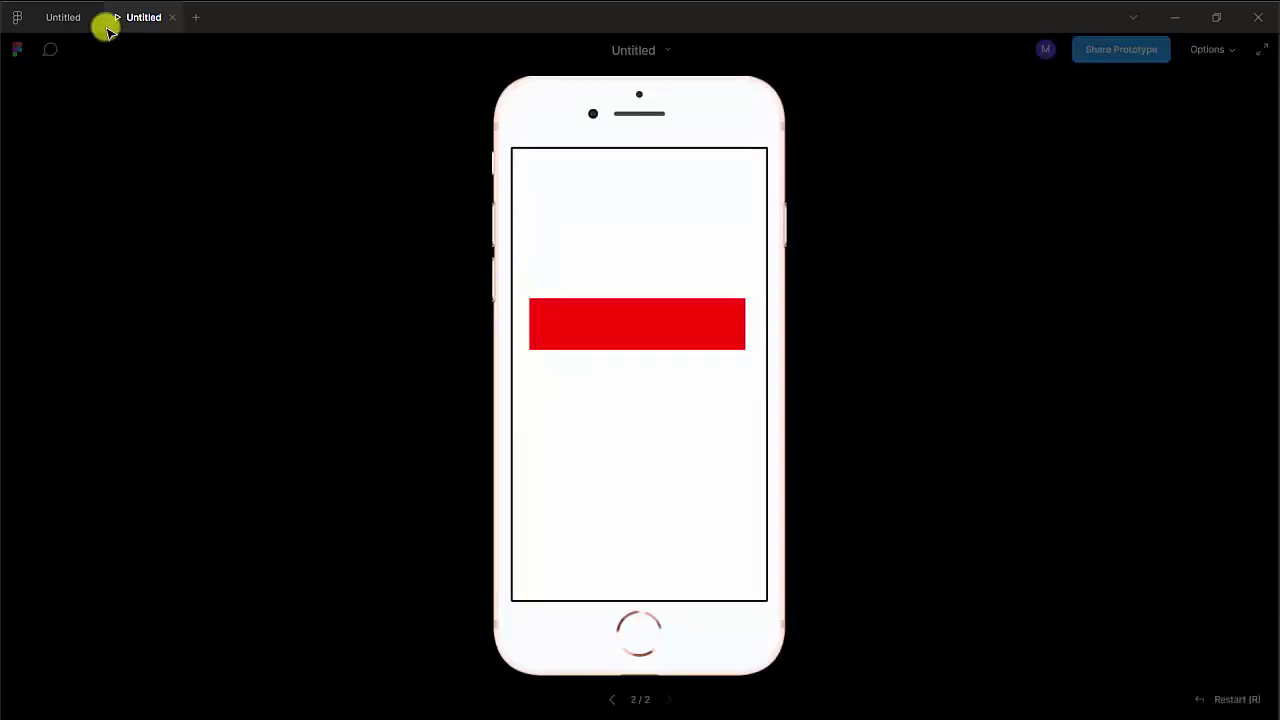
mouse_move(640, 45)
click(172, 17)
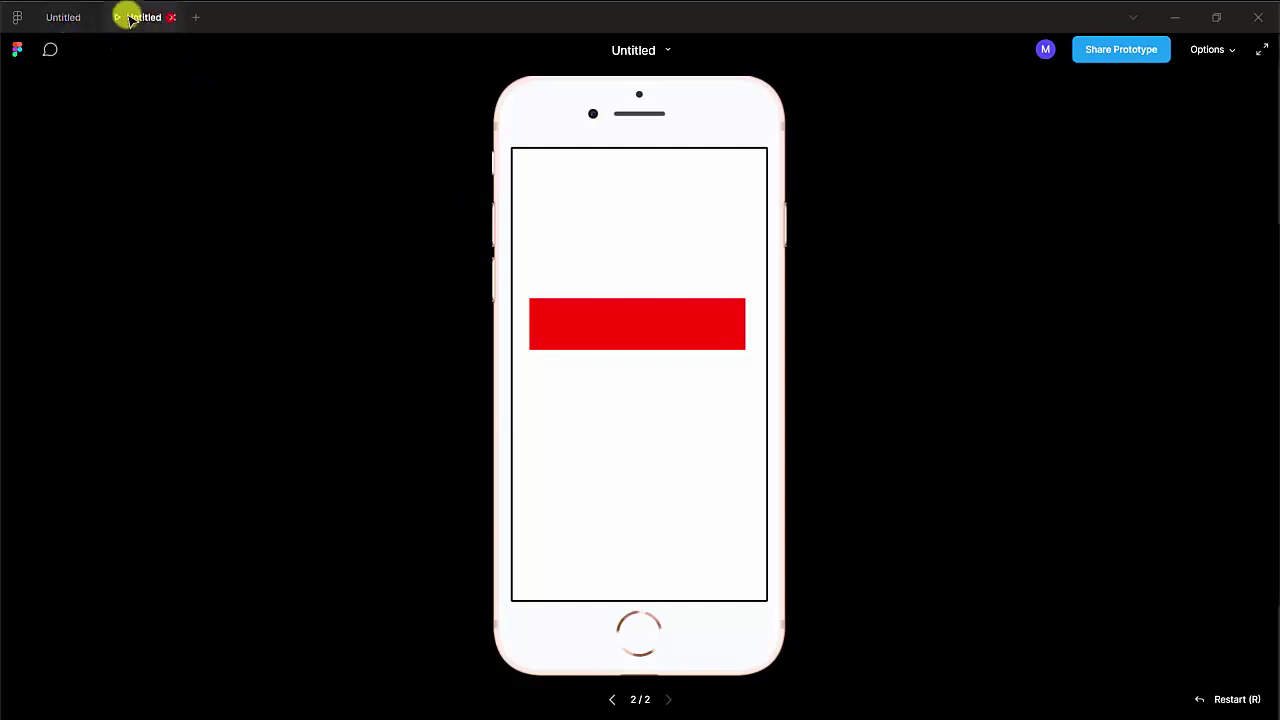
click(595, 308)
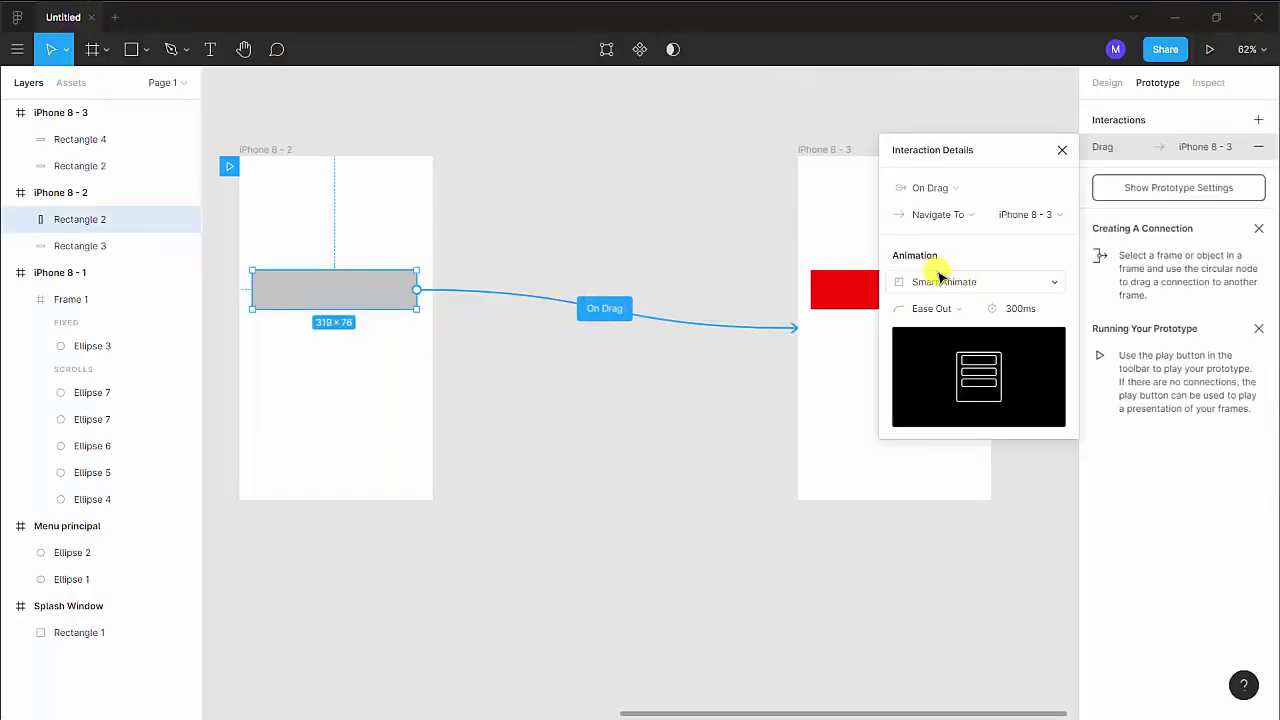
Change the gray rectangle's drag transition to Move In from the right, moving leftward
click(969, 283)
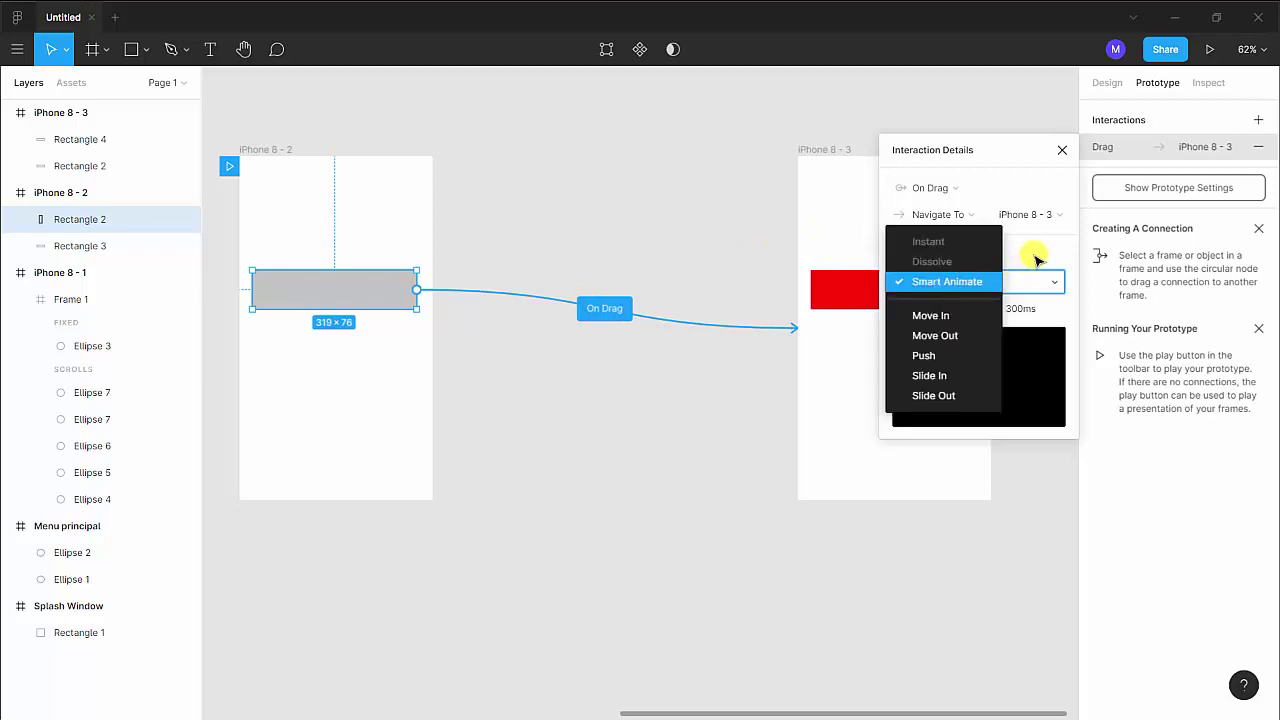
click(931, 315)
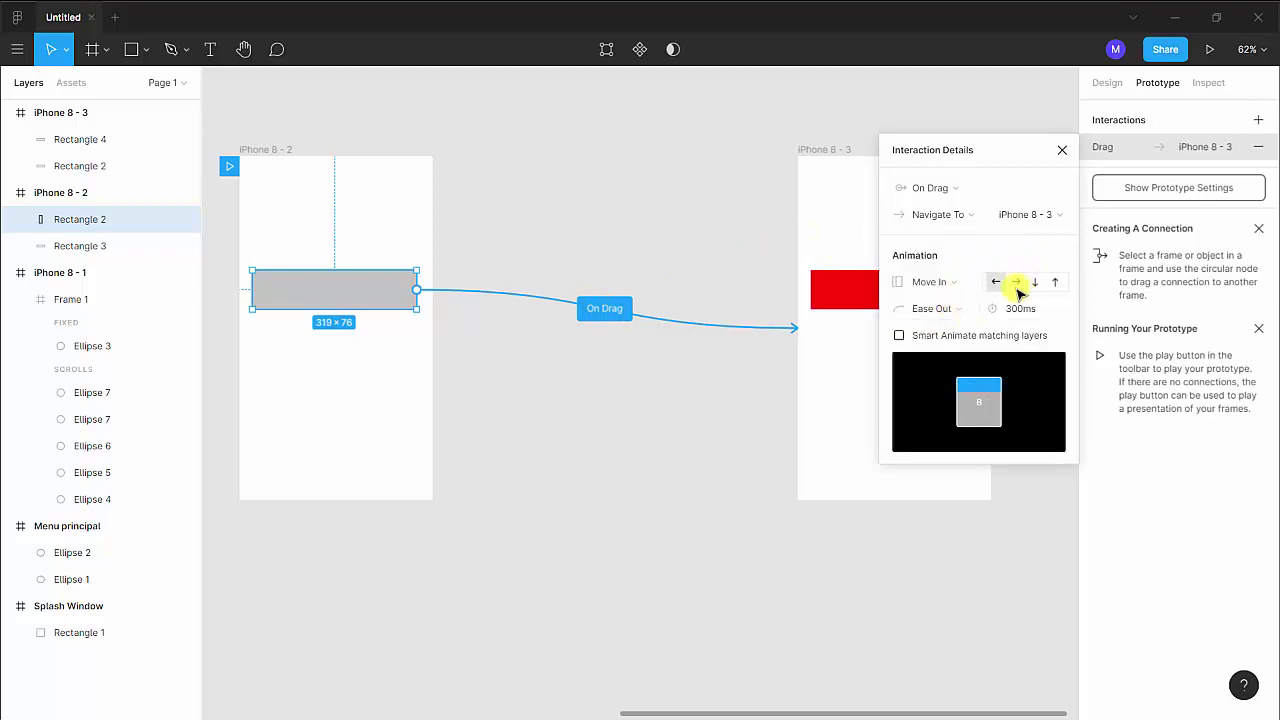
click(987, 283)
Set the red rectangle's drag transition to Move In rightward, then preview the prototype
click(820, 292)
click(708, 312)
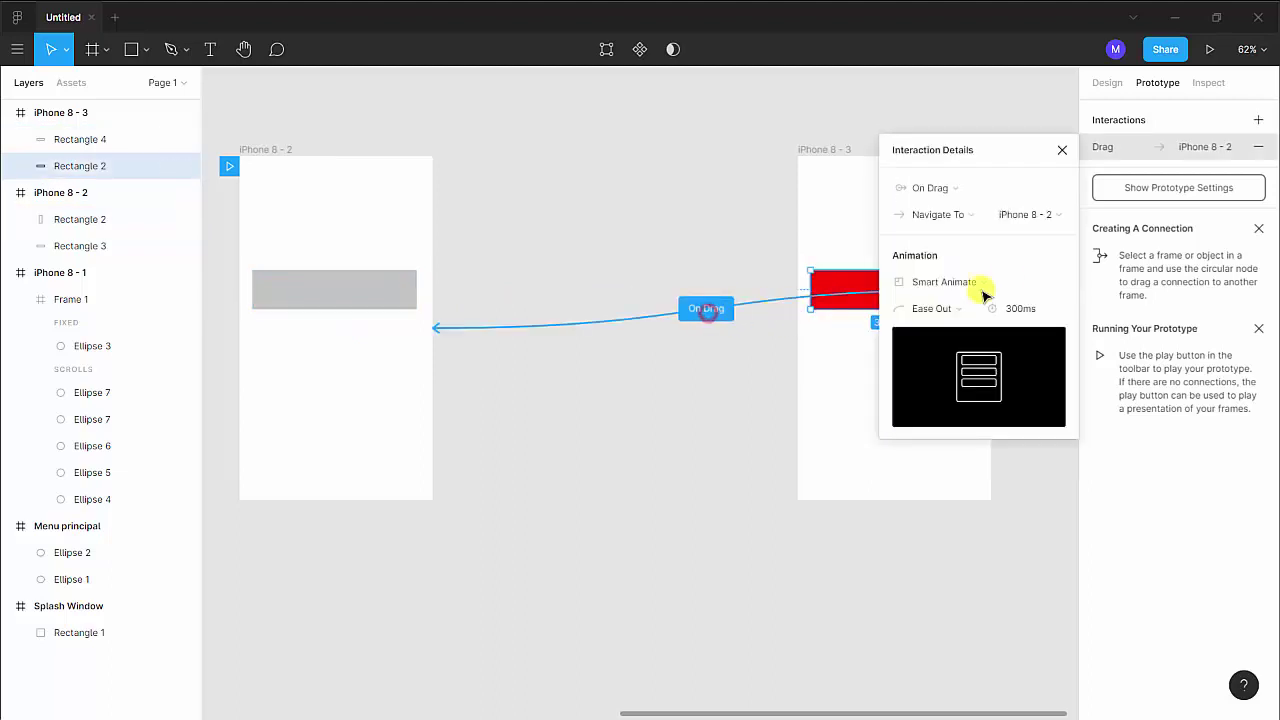
click(972, 282)
click(944, 316)
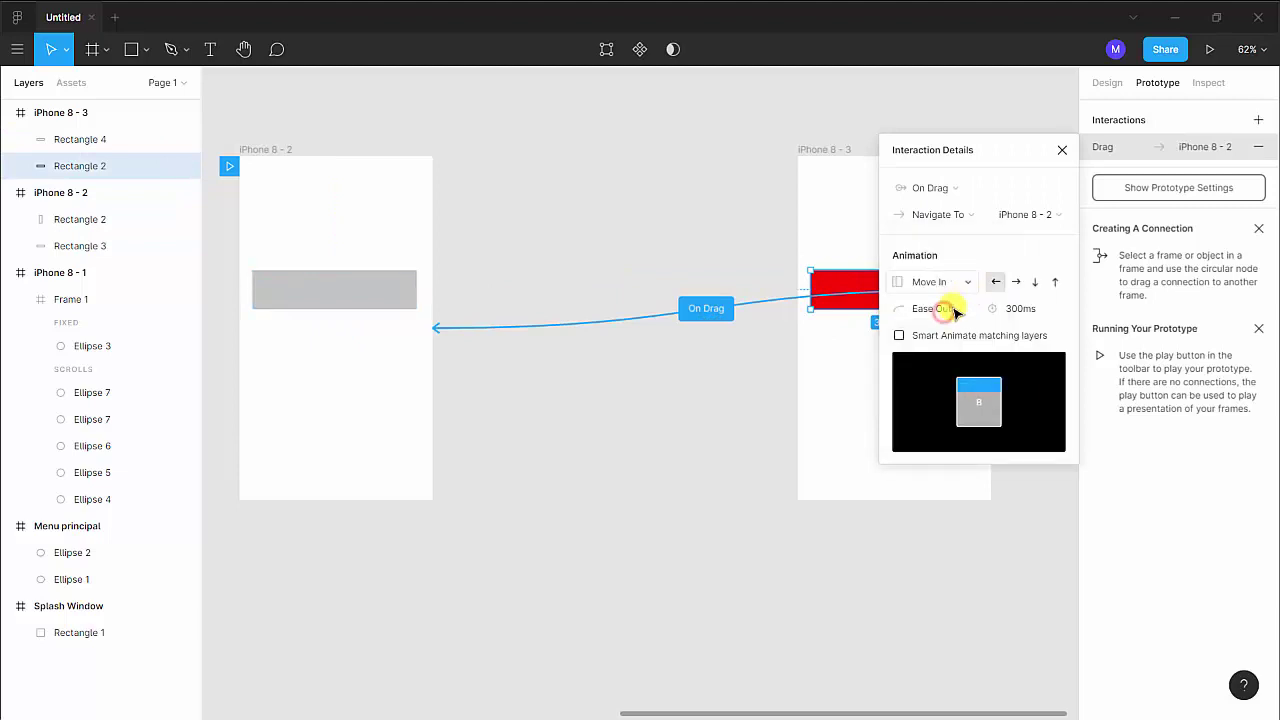
click(1015, 282)
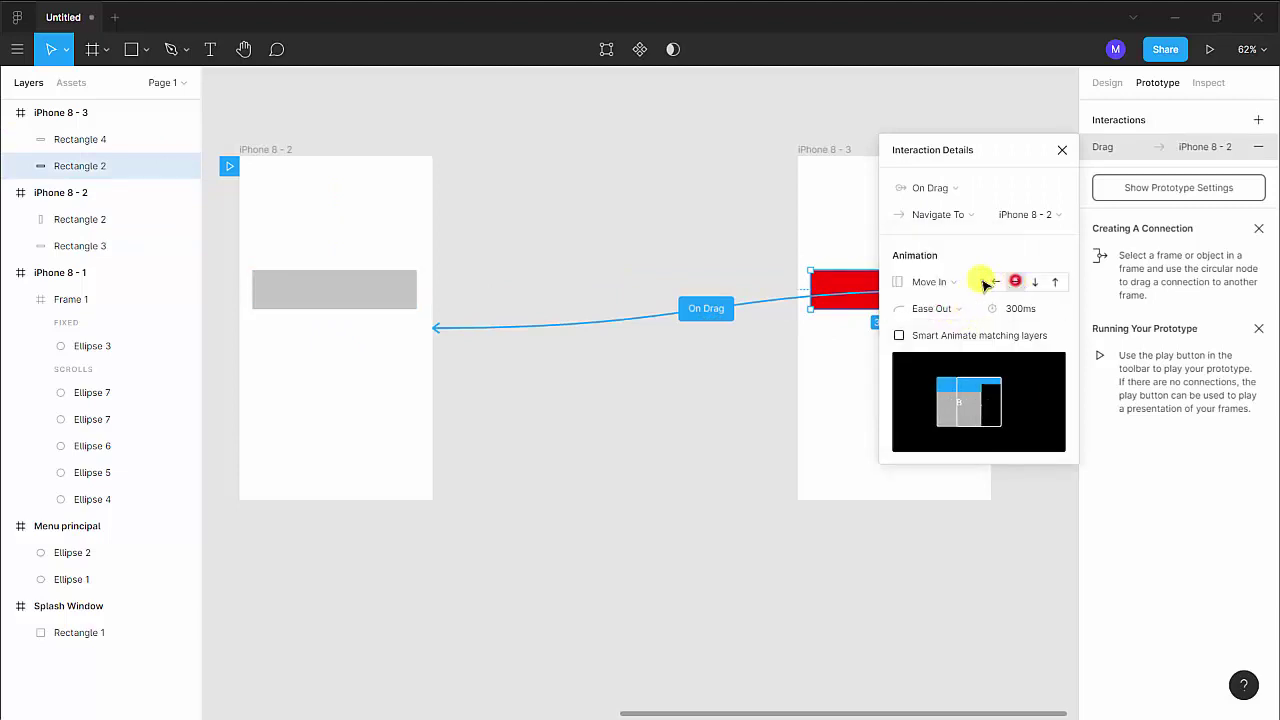
click(735, 177)
click(1222, 48)
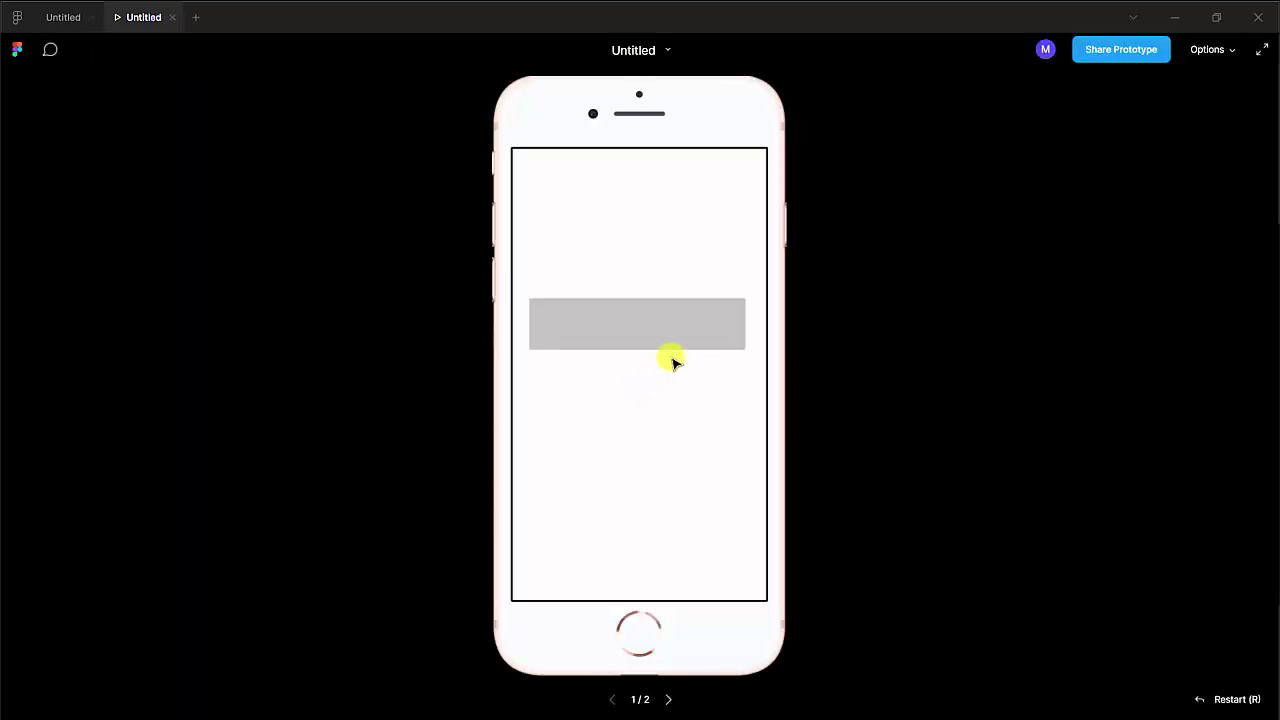
Drag the gray bar in the preview twice to test the Move In transition to red
click(706, 325)
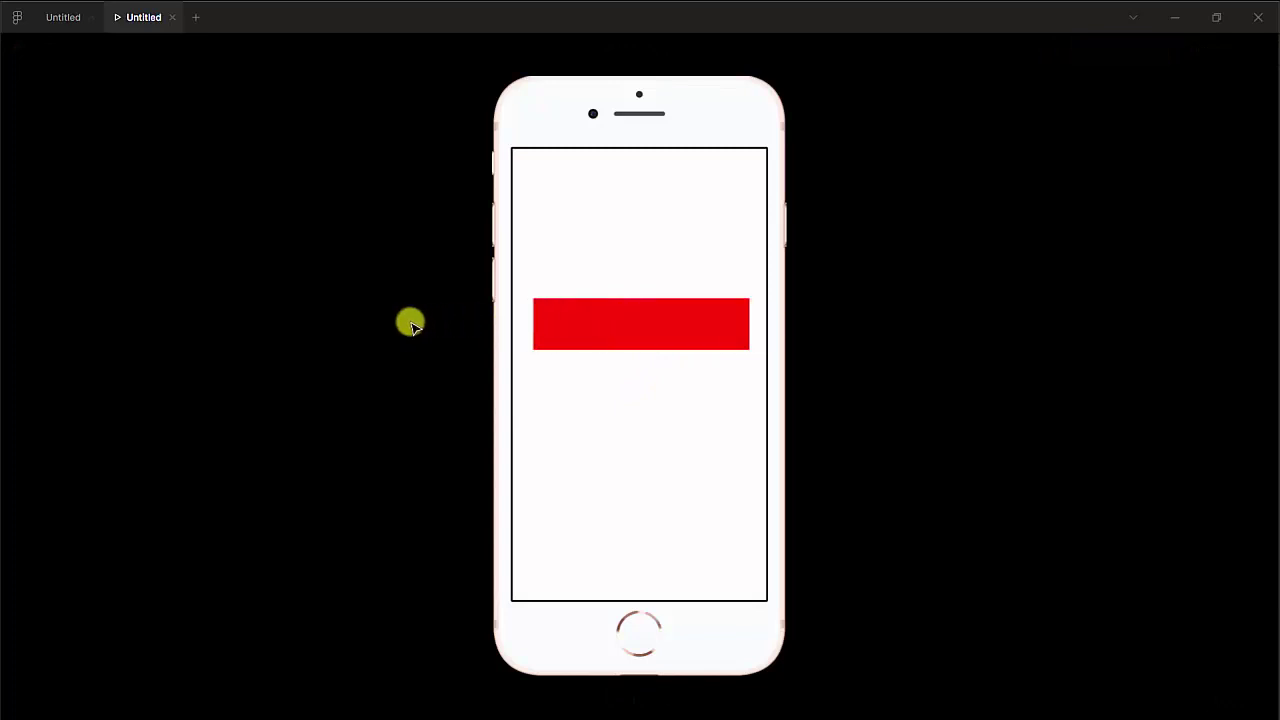
click(740, 332)
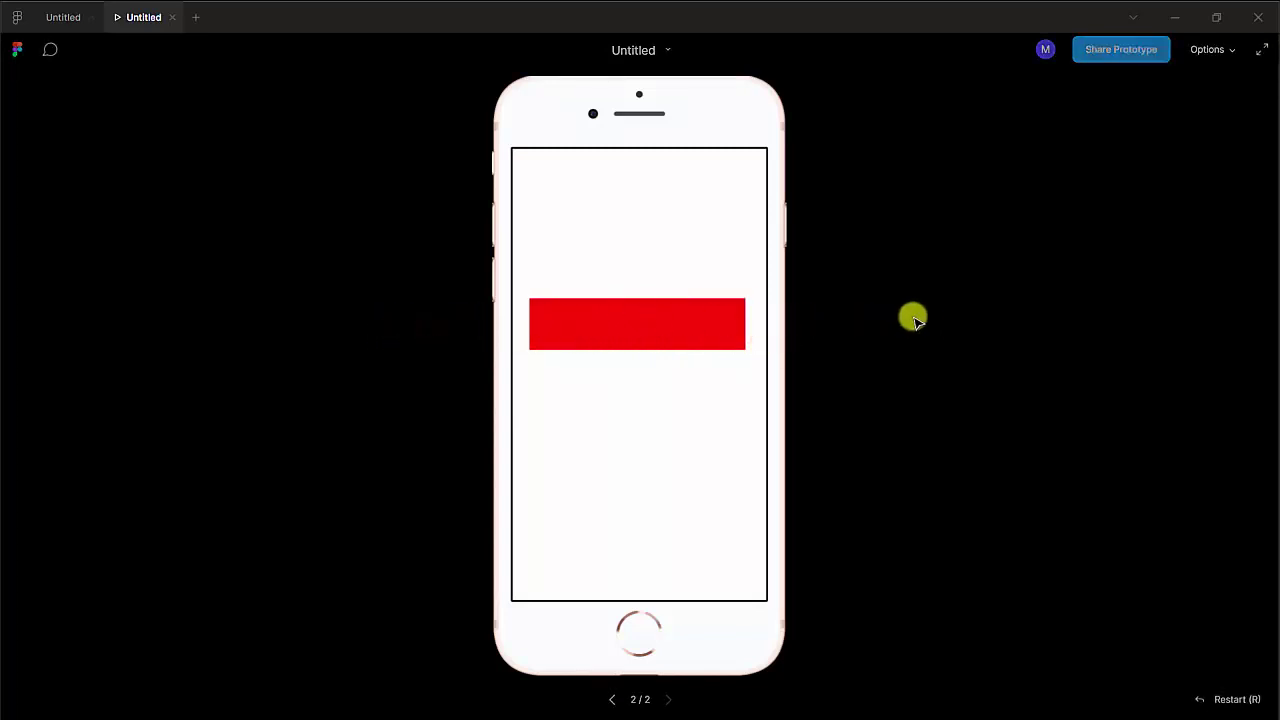